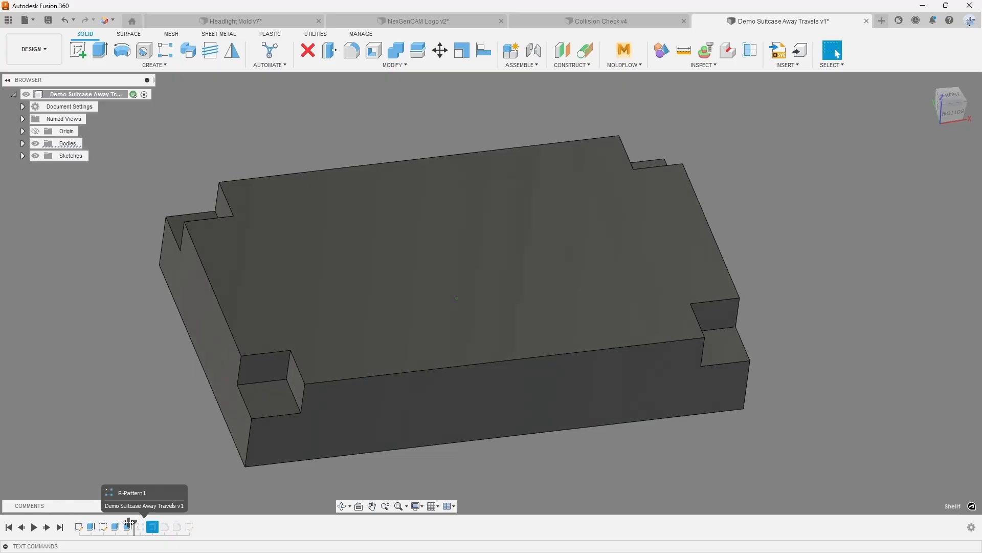
pyautogui.moveTo(138, 525); pyautogui.dragTo(192, 526)
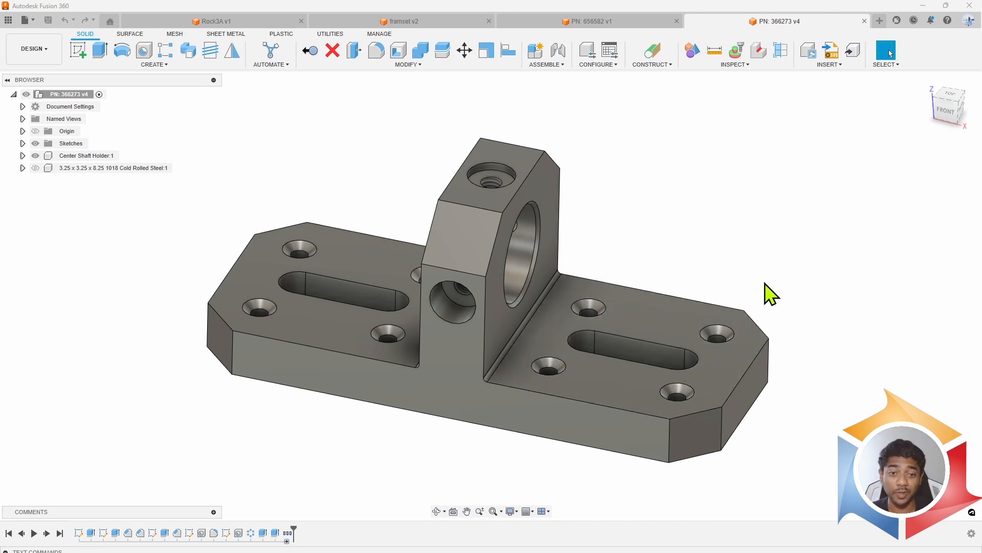
pyautogui.moveTo(794, 287)
pyautogui.mouseDown()
pyautogui.moveTo(768, 275)
pyautogui.moveTo(802, 277)
pyautogui.moveTo(793, 285)
pyautogui.mouseUp()
pyautogui.press('Escape')
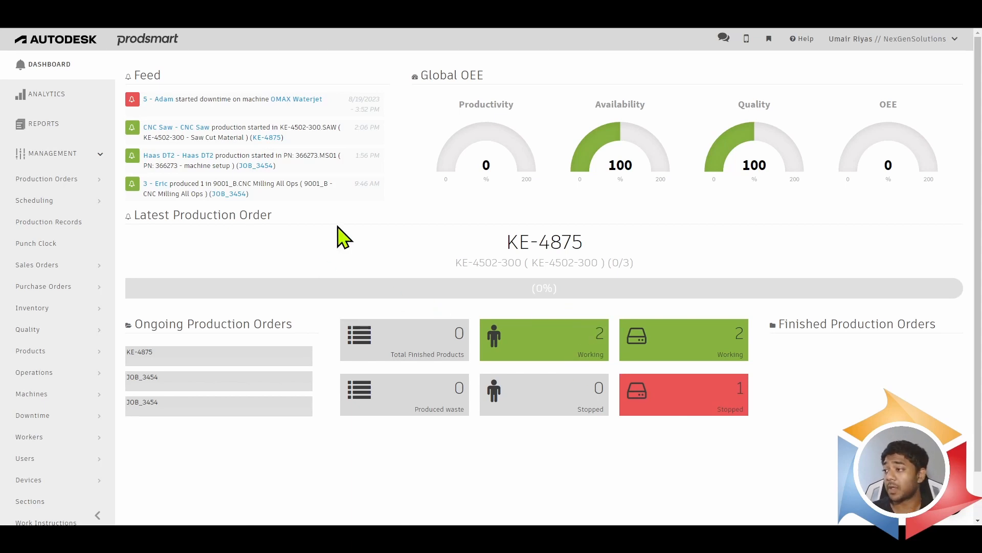
# - Open the products list and look through the existing products and their operations
pyautogui.scroll(-1, 94, 303)
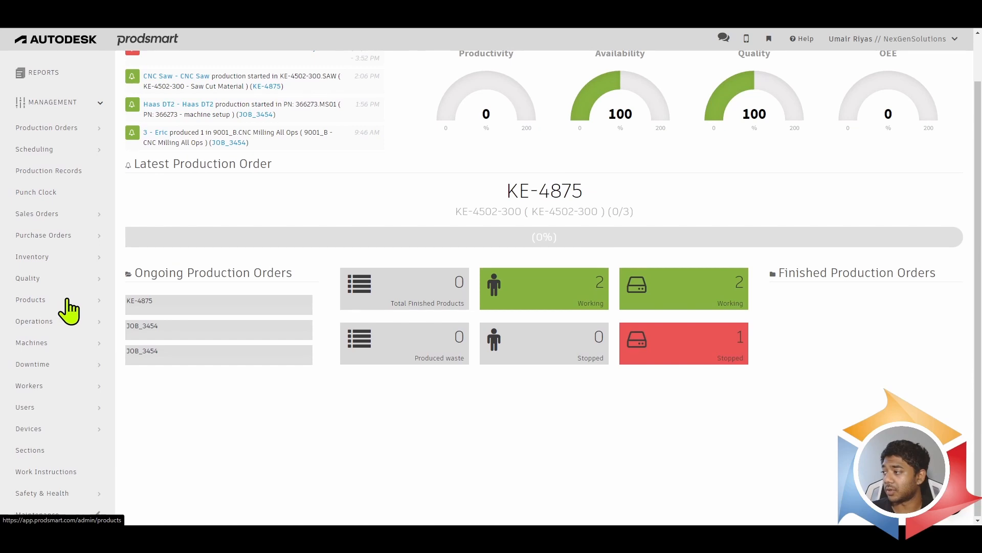
pyautogui.click(59, 303)
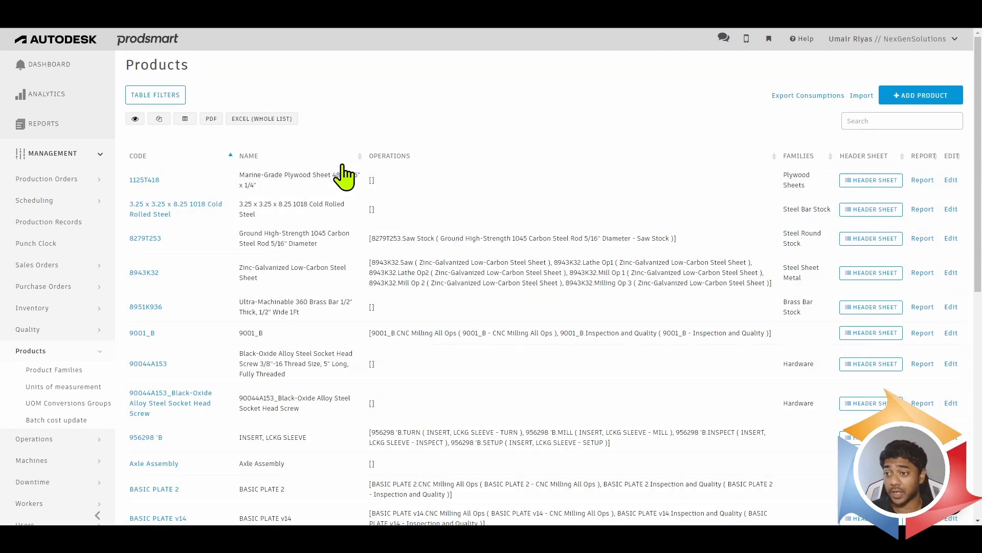
pyautogui.scroll(-4, 390, 404)
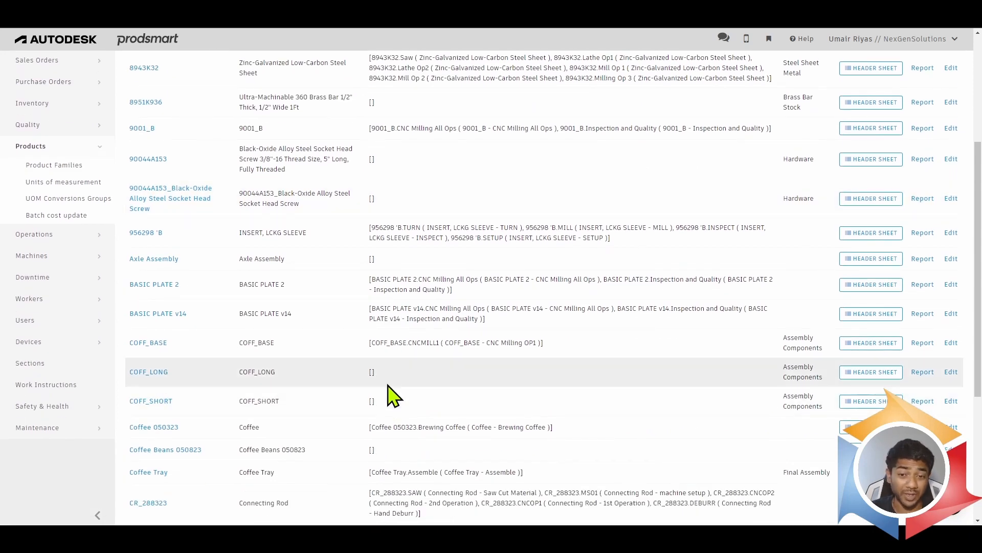
pyautogui.scroll(3, 404, 381)
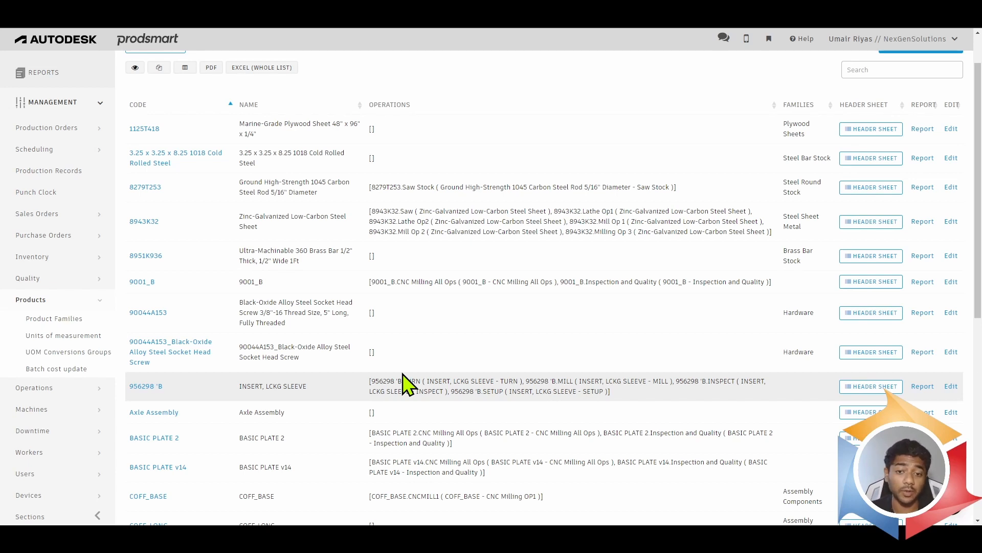
pyautogui.scroll(1, 588, 235)
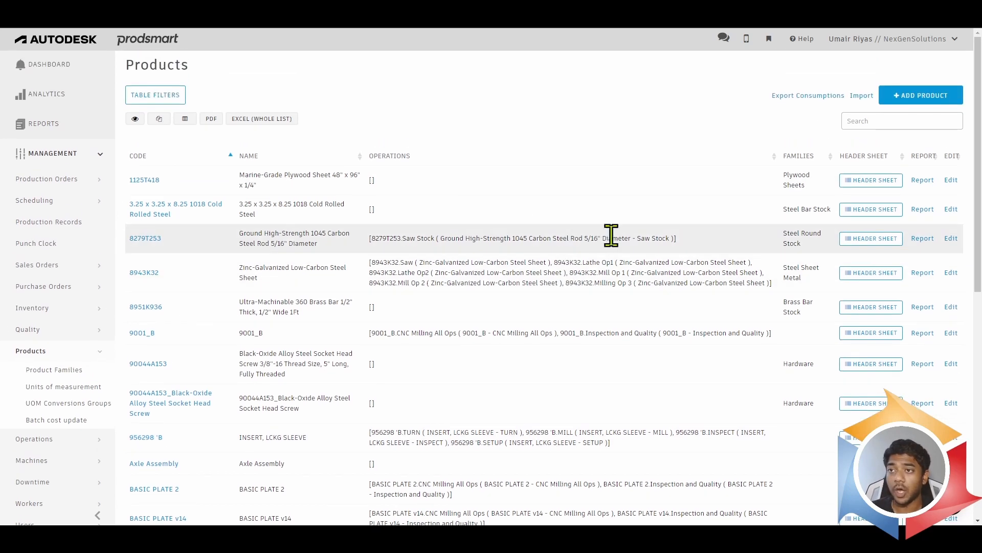
# - Start a new product and enter PN: 366273 as its code
pyautogui.click(936, 102)
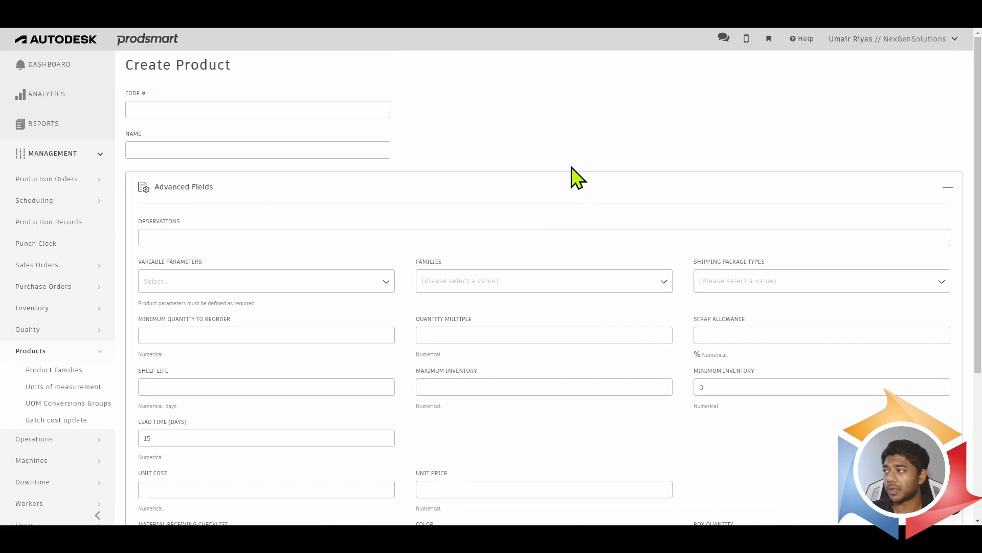
pyautogui.click(348, 107)
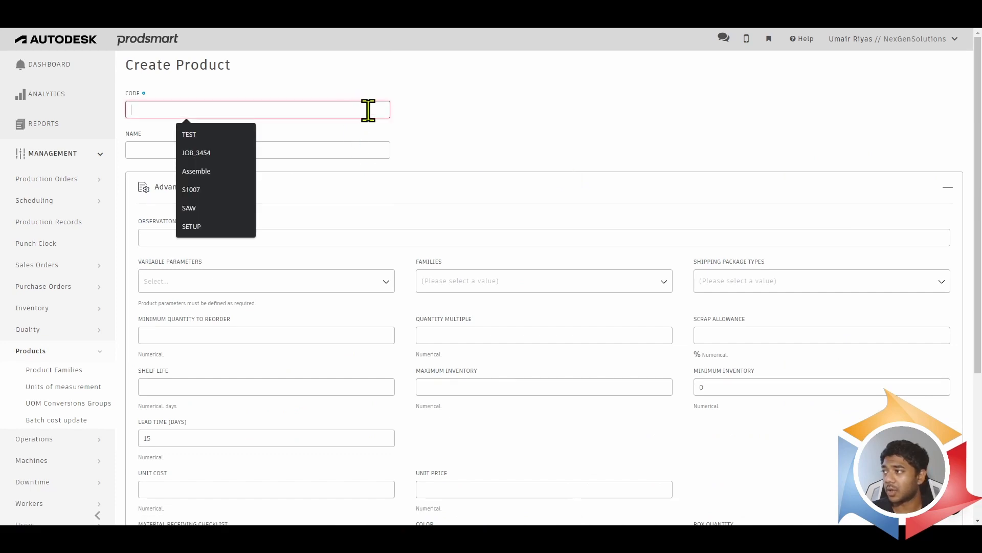
pyautogui.click(498, 125)
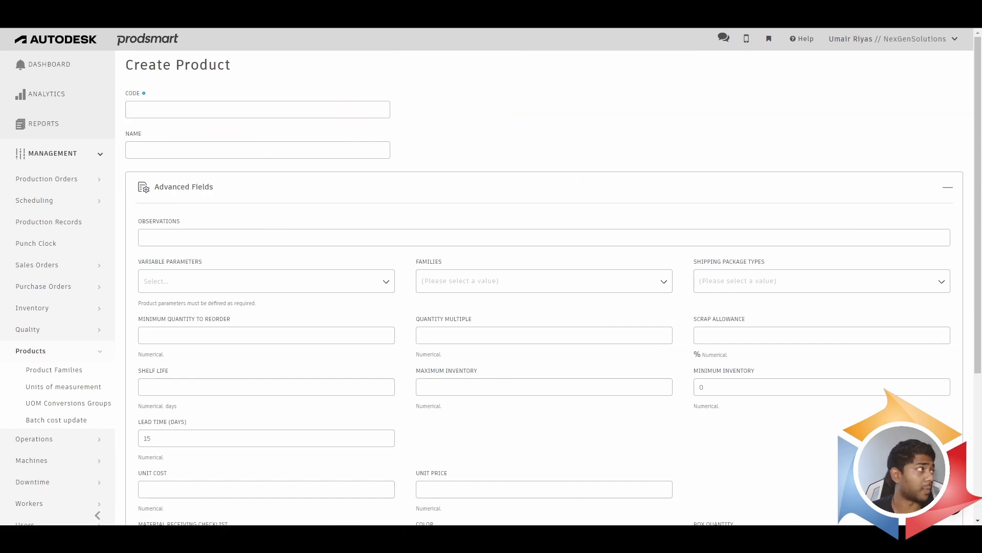
pyautogui.click(354, 108)
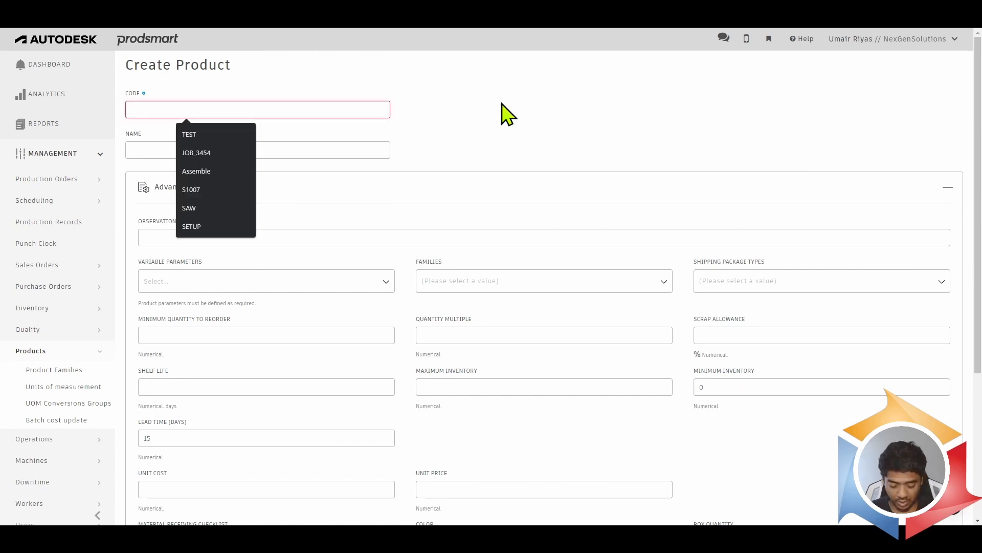
pyautogui.write('PN:')
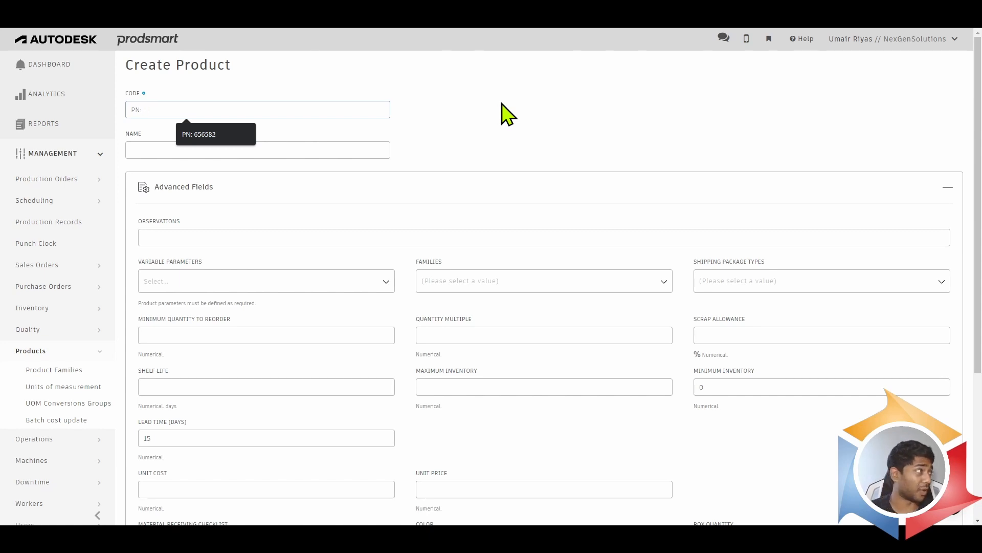
pyautogui.write('366')
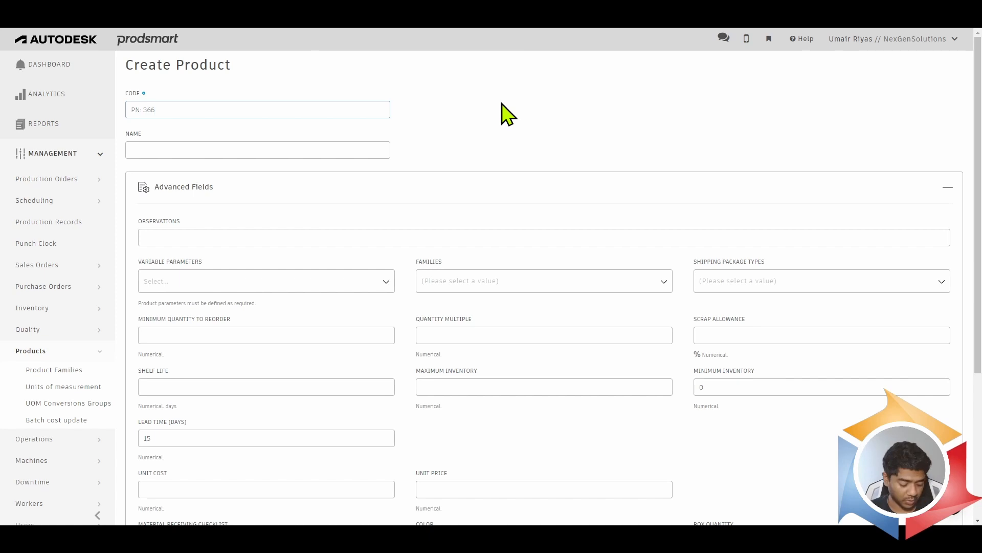
pyautogui.write('273')
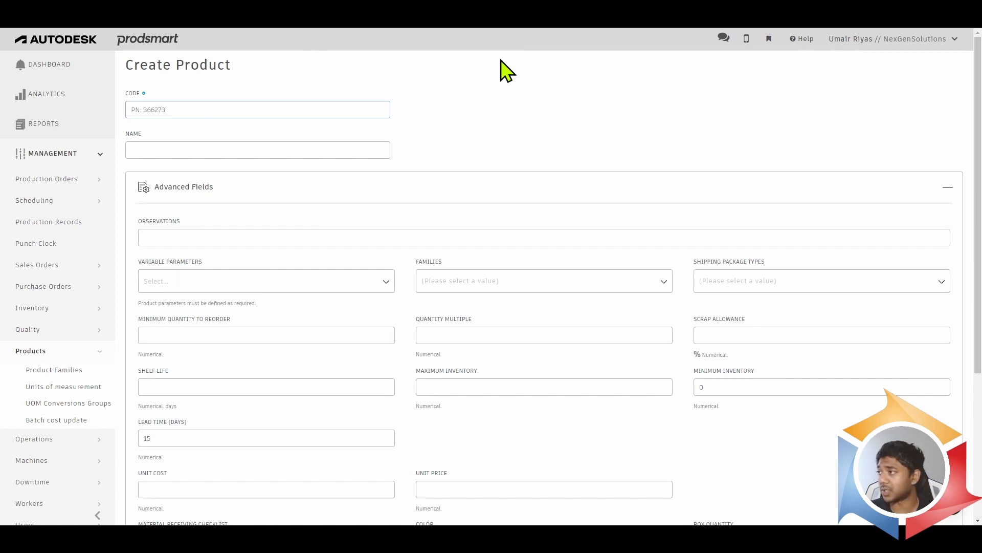
# - Copy the product code PN: 366273 into the Name field
pyautogui.moveTo(172, 108); pyautogui.dragTo(95, 107)
pyautogui.hotkey('ctrl', 'c')
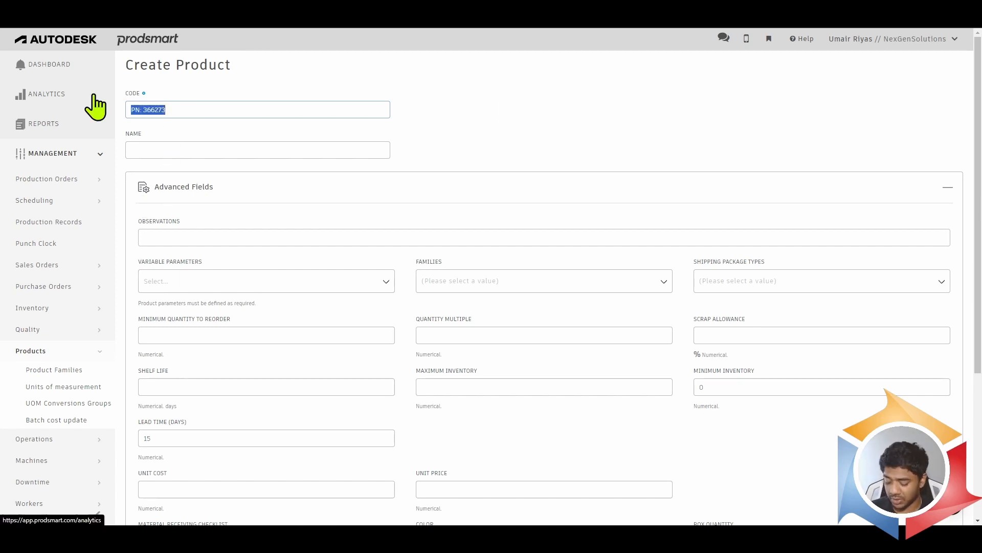
pyautogui.rightClick(140, 147)
pyautogui.hotkey('ctrl', 'v')
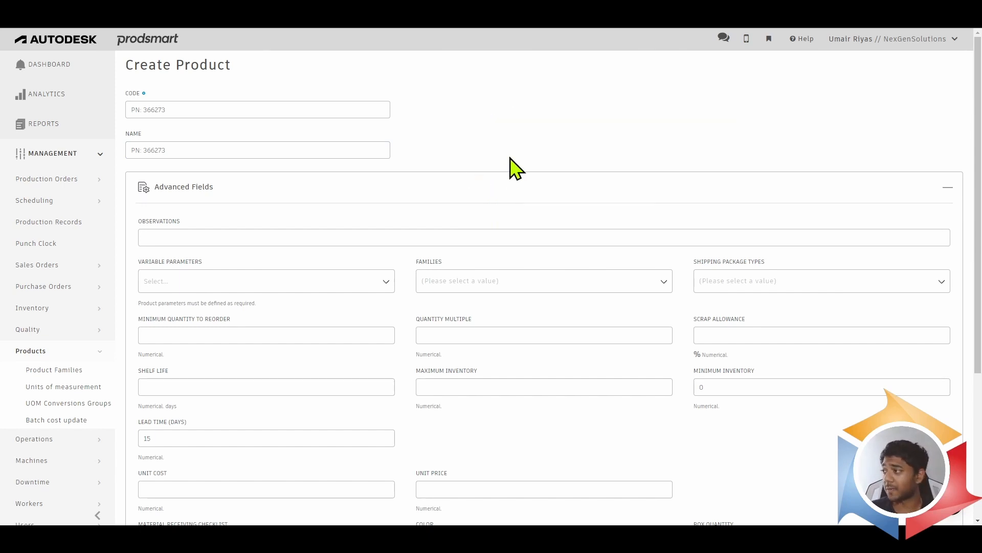
# - Change both the code and the name of the new product to PN: 366275
pyautogui.scroll(-2, 516, 153)
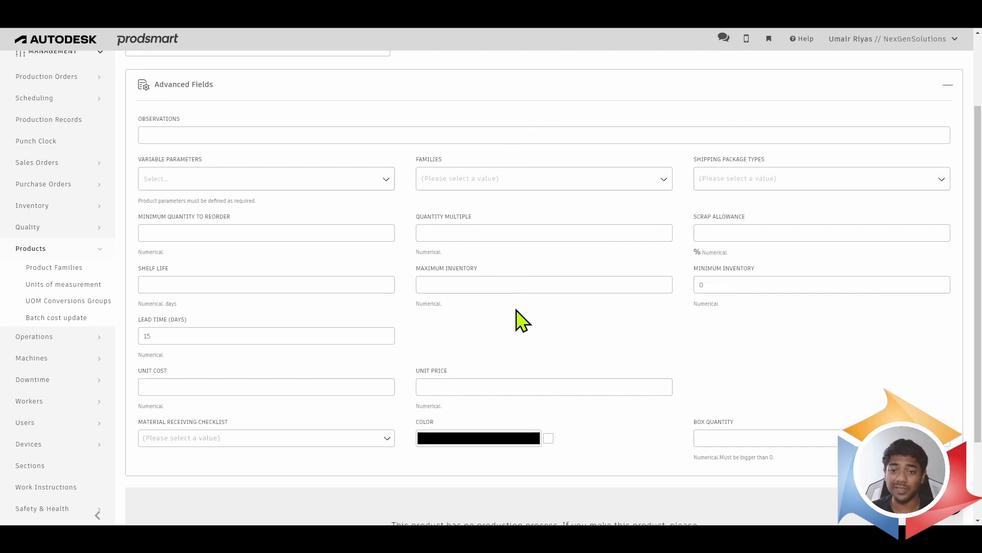
pyautogui.scroll(2, 515, 320)
pyautogui.moveTo(162, 110); pyautogui.dragTo(169, 109)
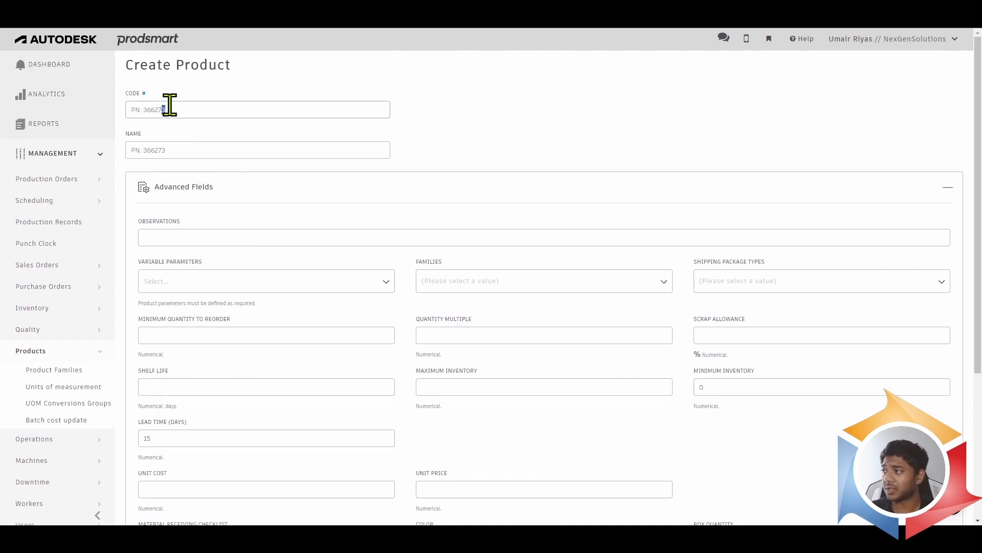
pyautogui.write('5')
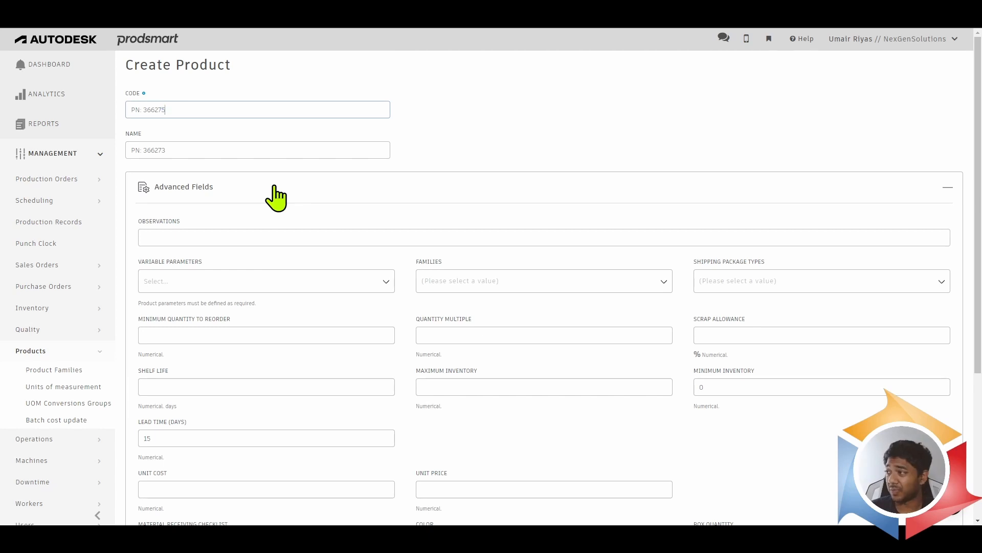
pyautogui.moveTo(162, 151); pyautogui.dragTo(172, 151)
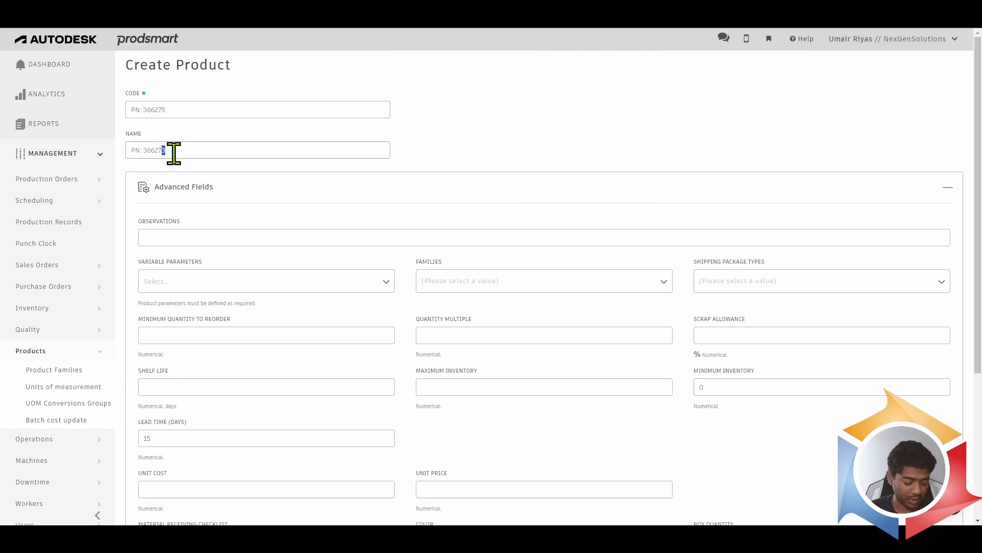
pyautogui.write('5')
# - Examine the advanced fields, including Observations and the options offered for Variable Parameters, without choosing any
pyautogui.scroll(-1, 440, 159)
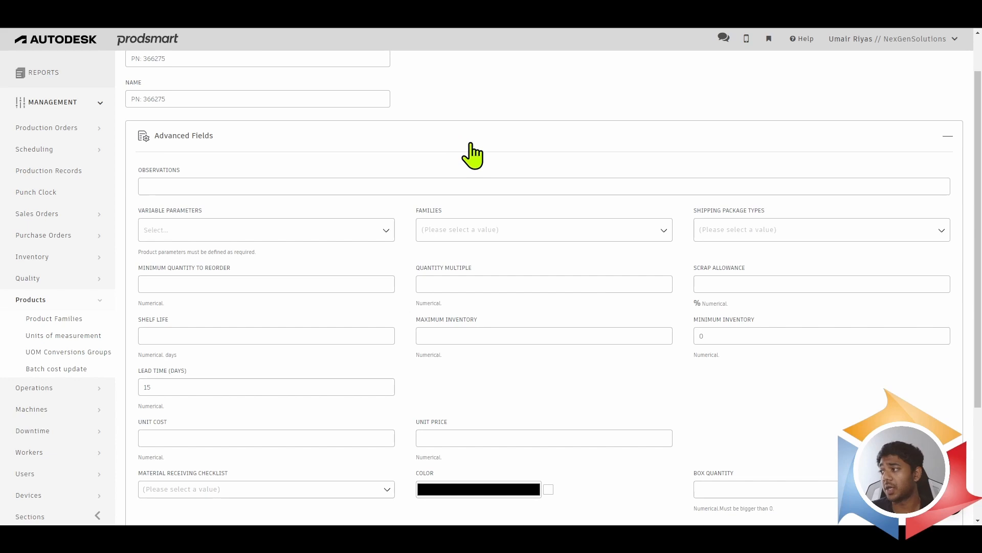
pyautogui.scroll(-1, 466, 154)
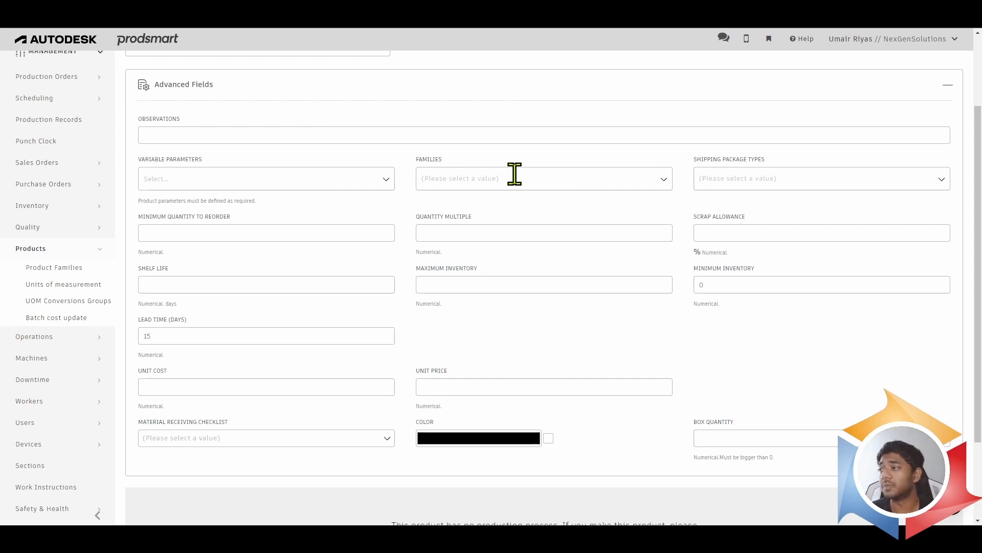
pyautogui.click(293, 134)
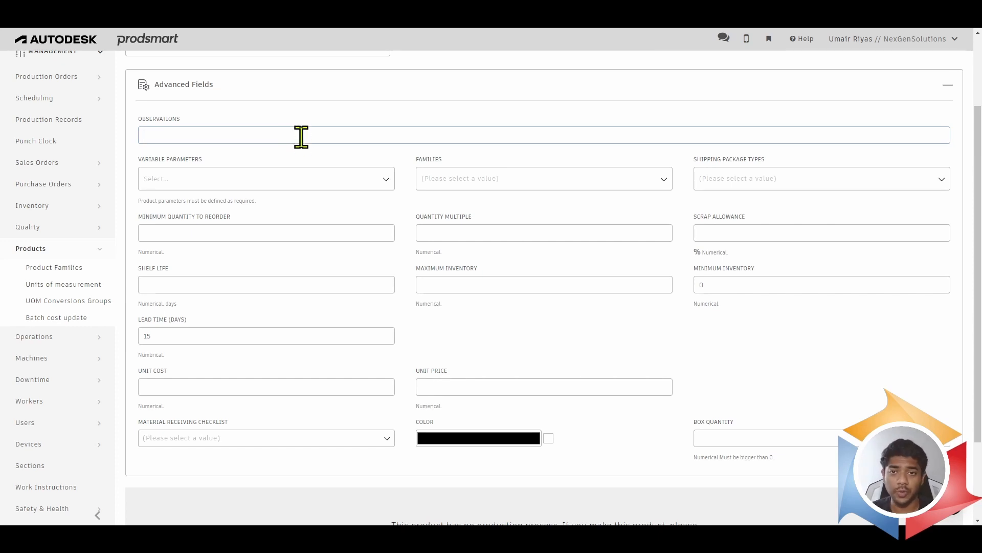
pyautogui.click(320, 176)
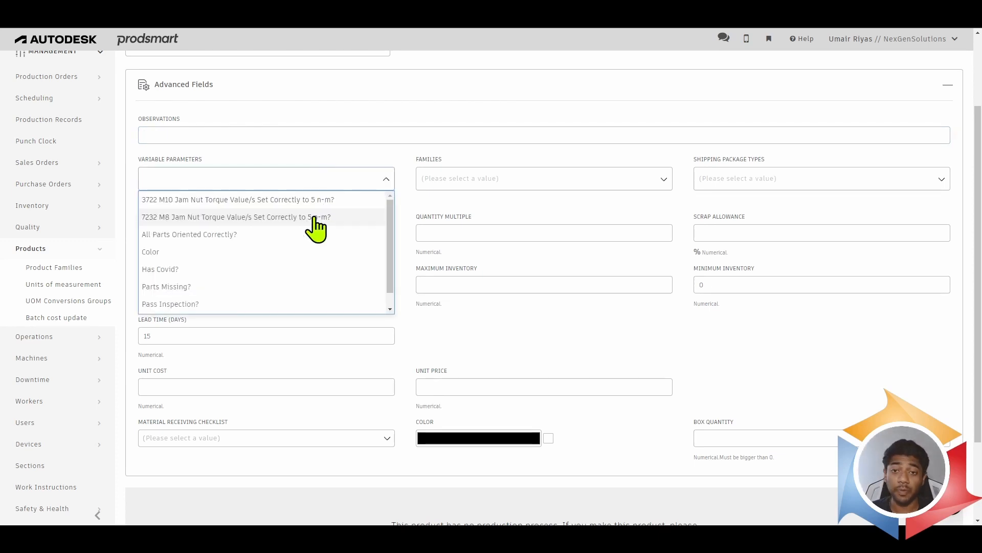
pyautogui.click(402, 166)
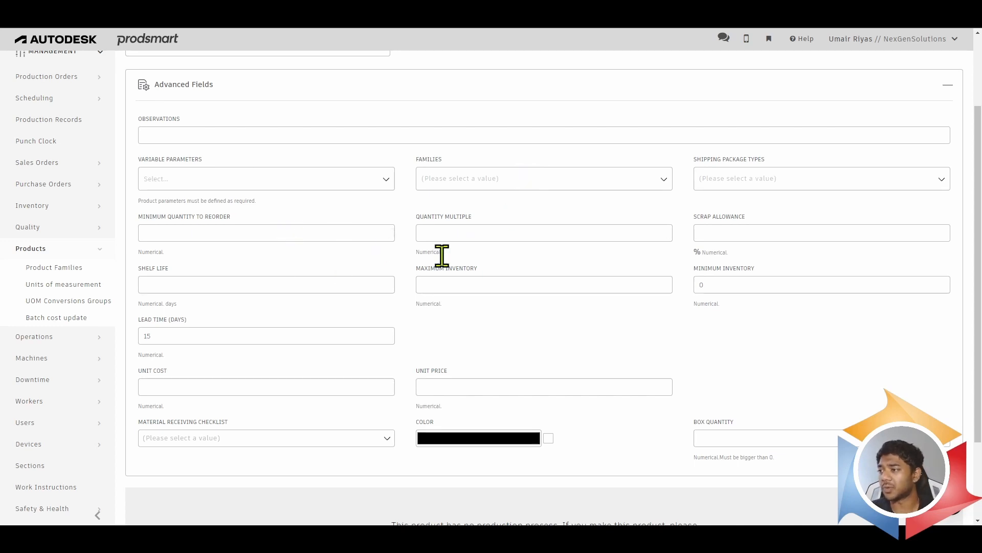
# - Save the new product with the remaining advanced fields left at their defaults, keeping it open for further editing
pyautogui.scroll(-1, 450, 264)
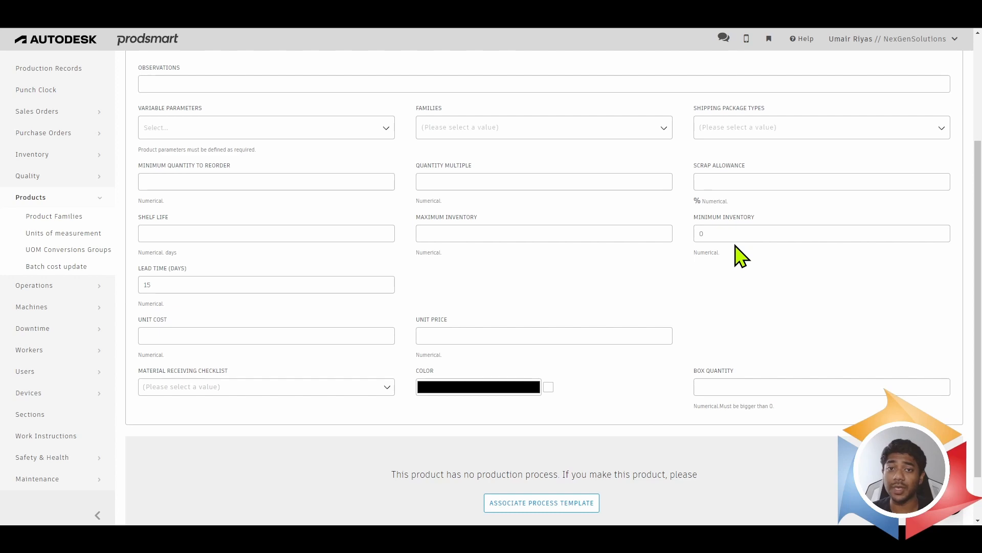
pyautogui.scroll(-1, 723, 235)
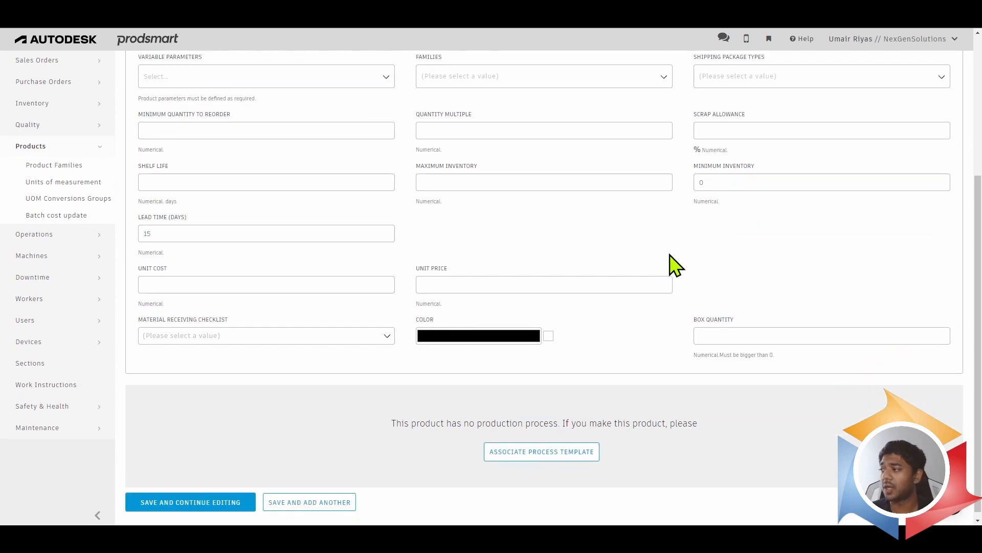
pyautogui.scroll(-1, 315, 223)
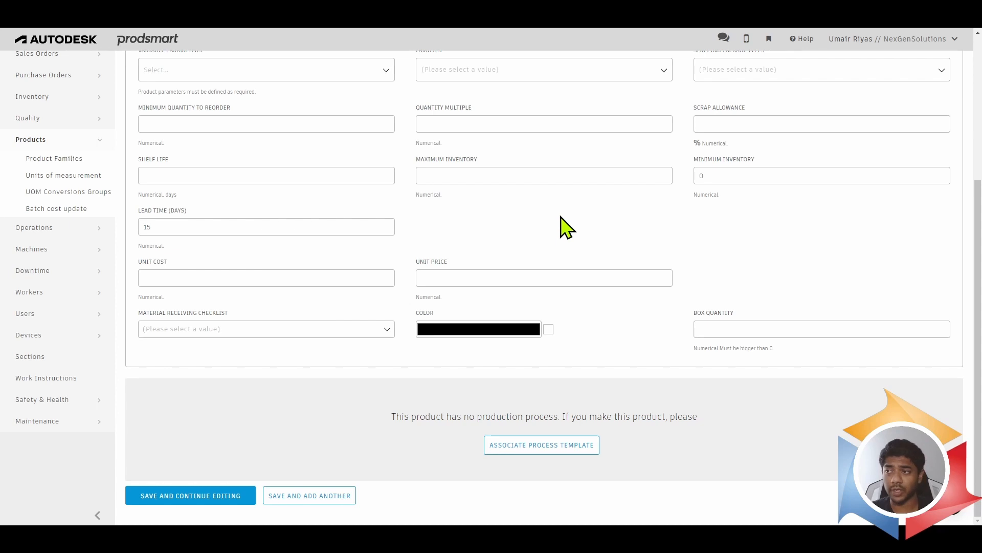
pyautogui.scroll(1, 560, 225)
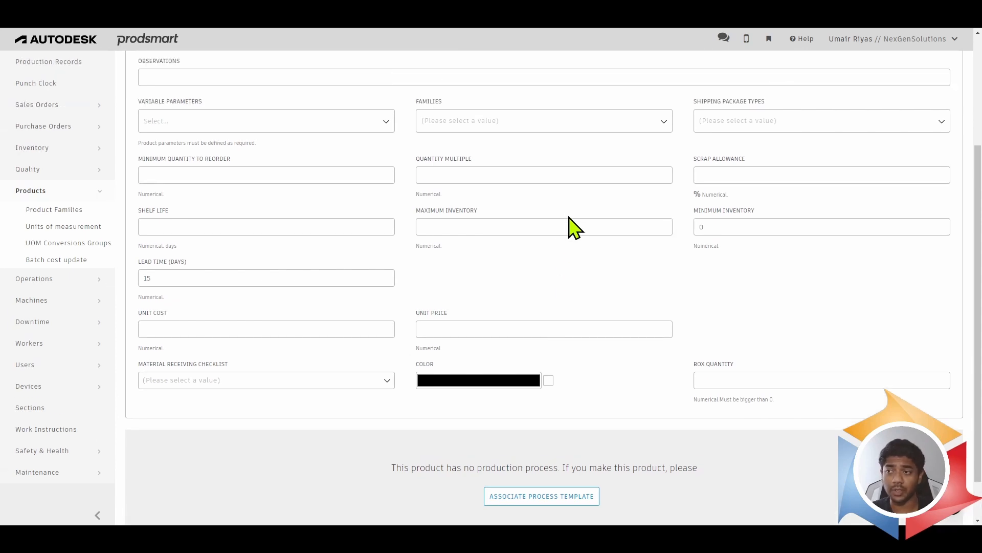
pyautogui.scroll(-1, 483, 281)
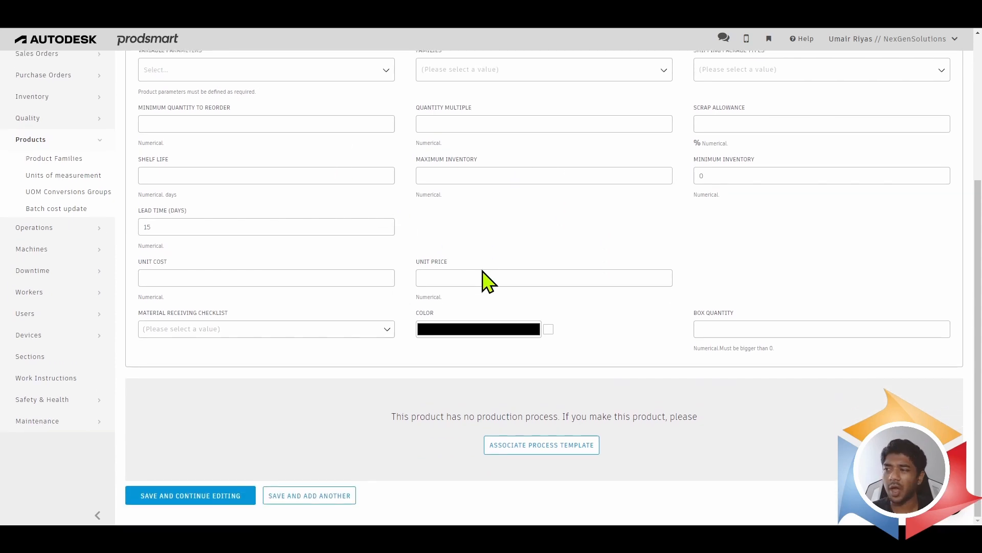
pyautogui.scroll(1, 526, 236)
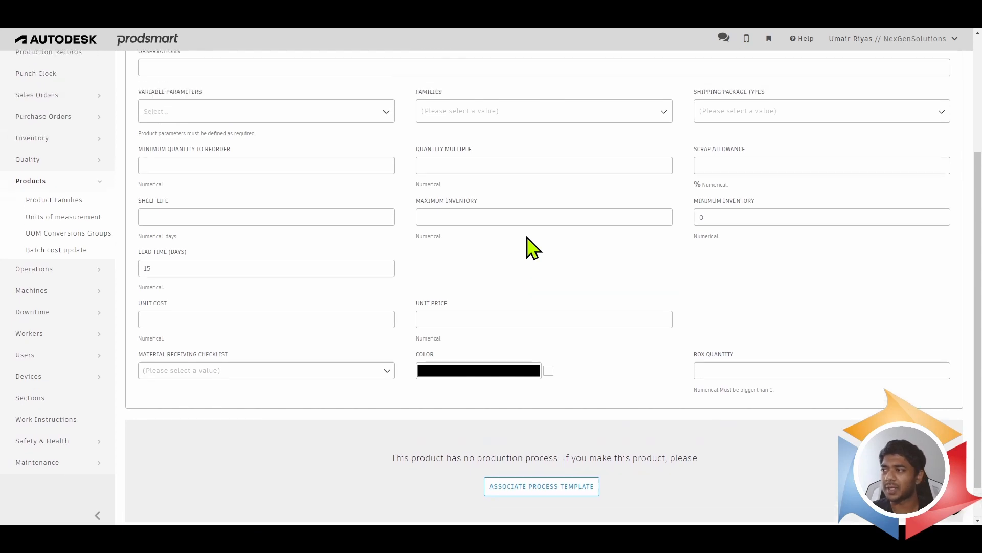
pyautogui.scroll(-1, 526, 265)
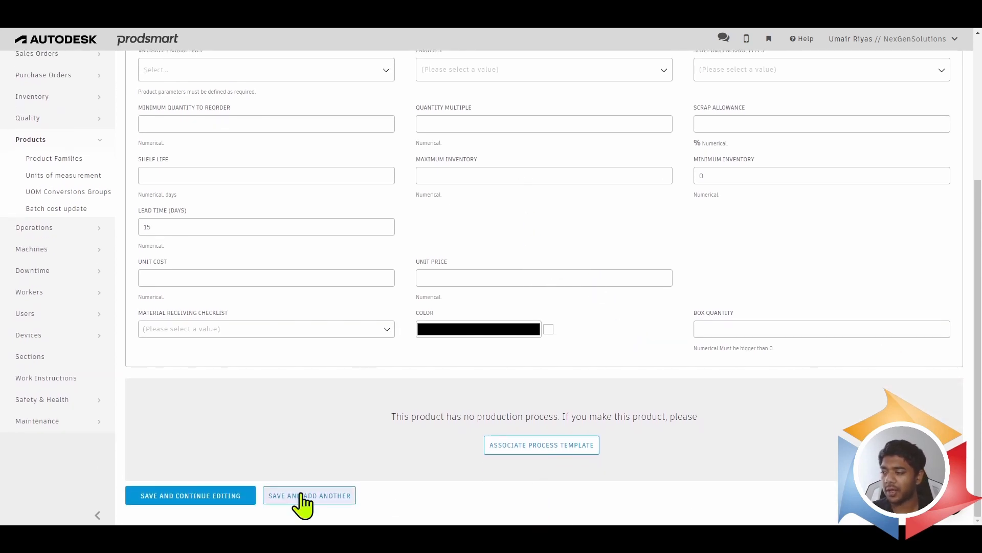
pyautogui.click(237, 498)
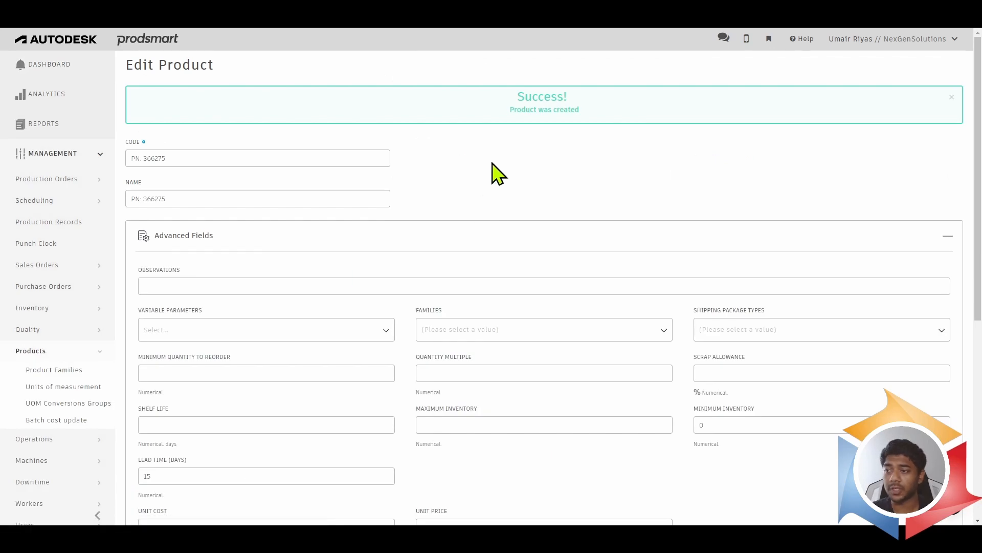
# - Search the products list for 366275
pyautogui.click(55, 353)
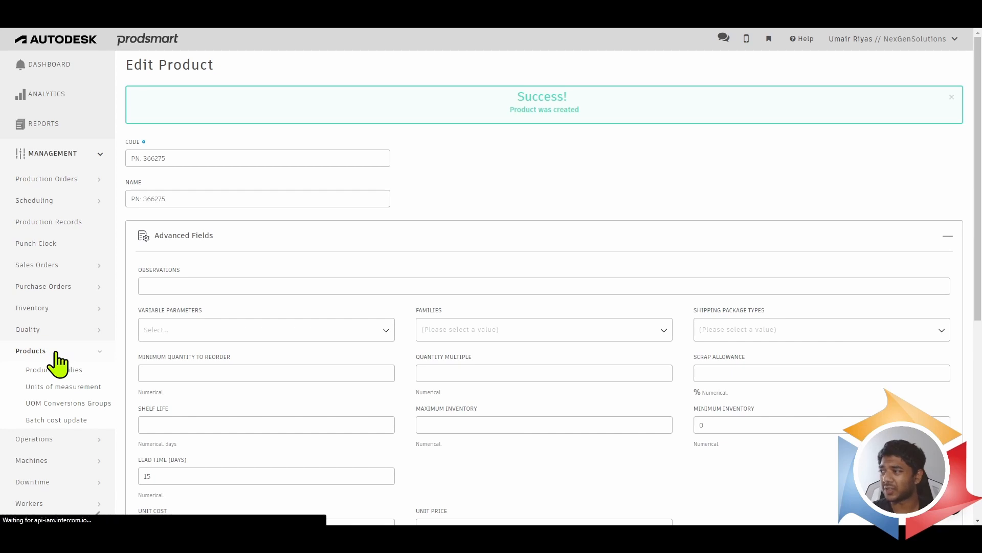
pyautogui.click(870, 122)
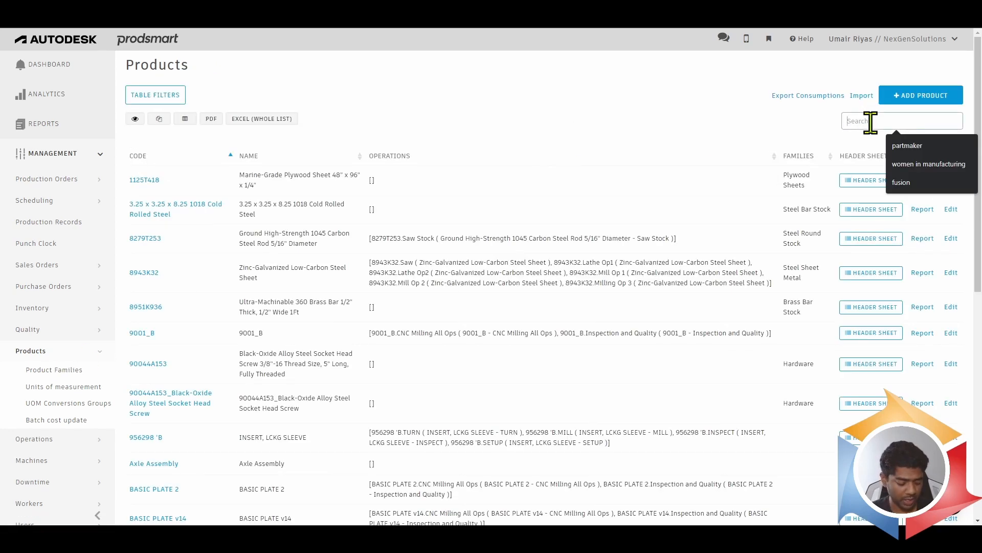
pyautogui.write('336725')
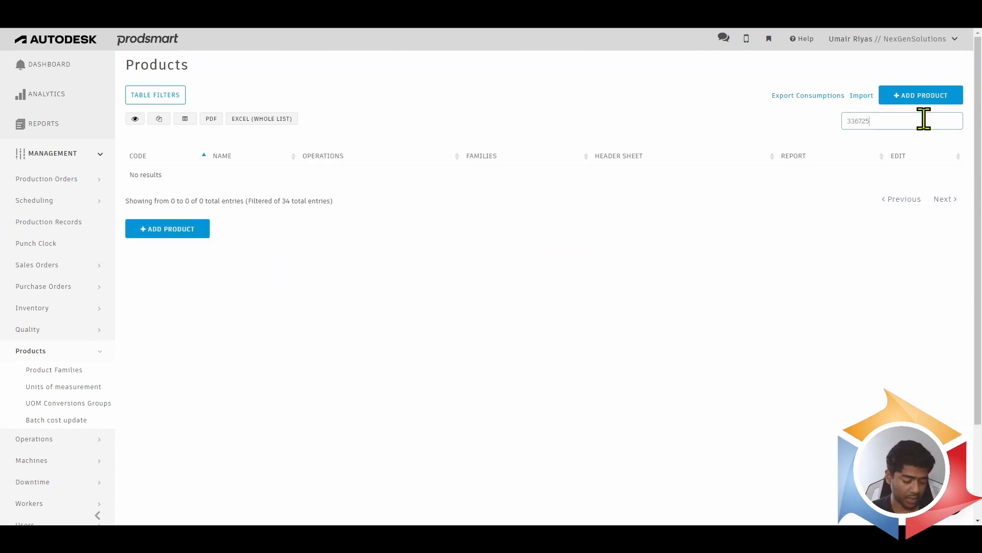
pyautogui.press('BackSpace')
pyautogui.press('BackSpace')
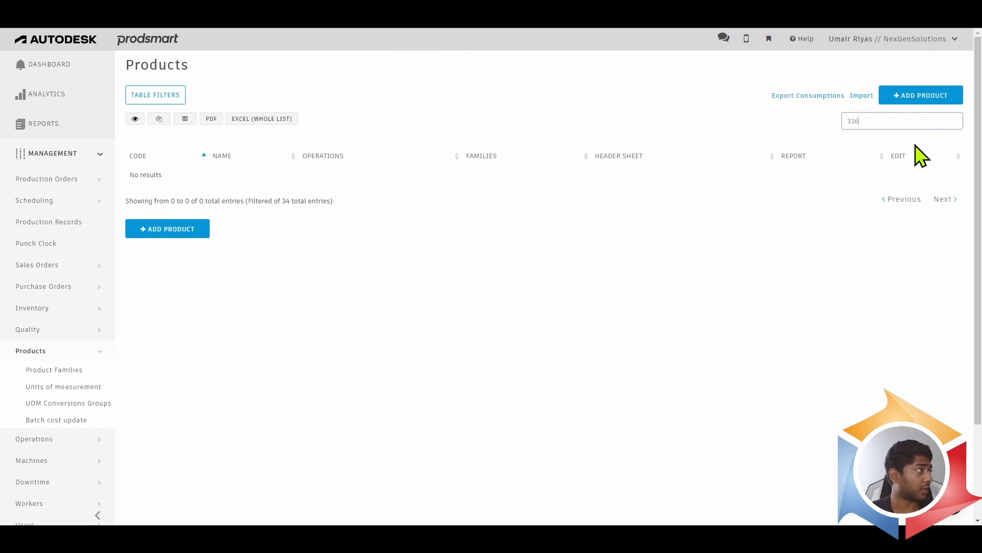
pyautogui.press('BackSpace')
pyautogui.press('BackSpace')
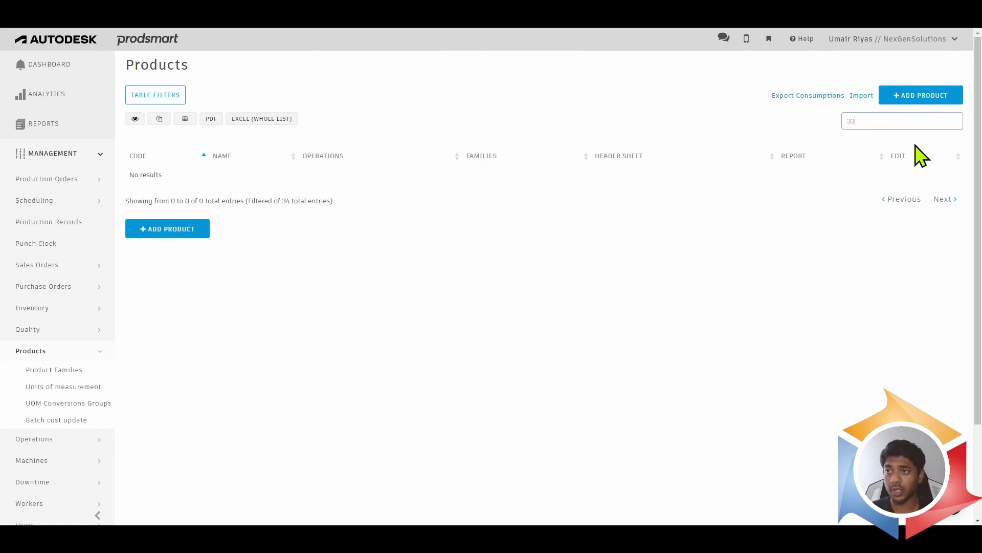
pyautogui.write('66275')
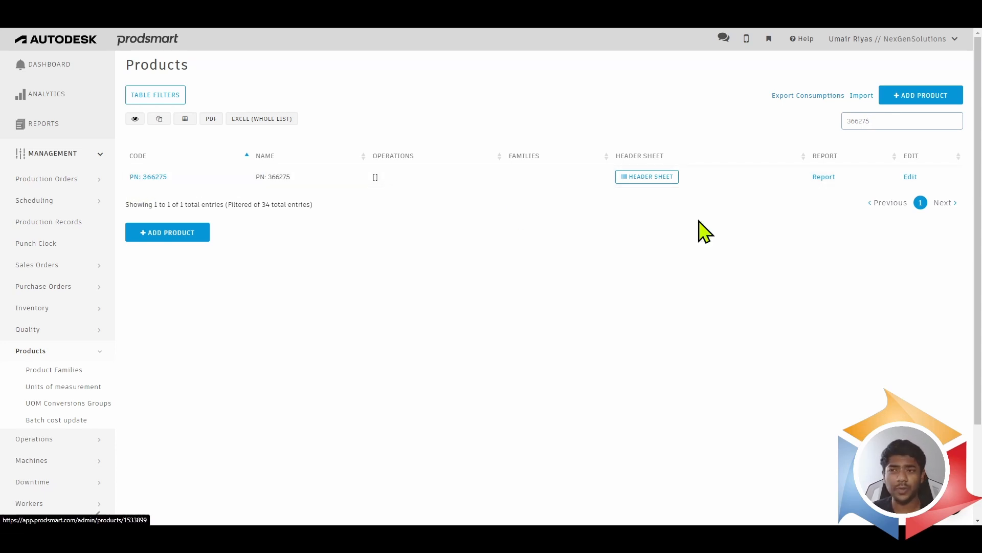
# - Open product PN: 366275 for editing, collapse its advanced fields, and review its production flow and Materials/SubProducts sections
pyautogui.click(910, 177)
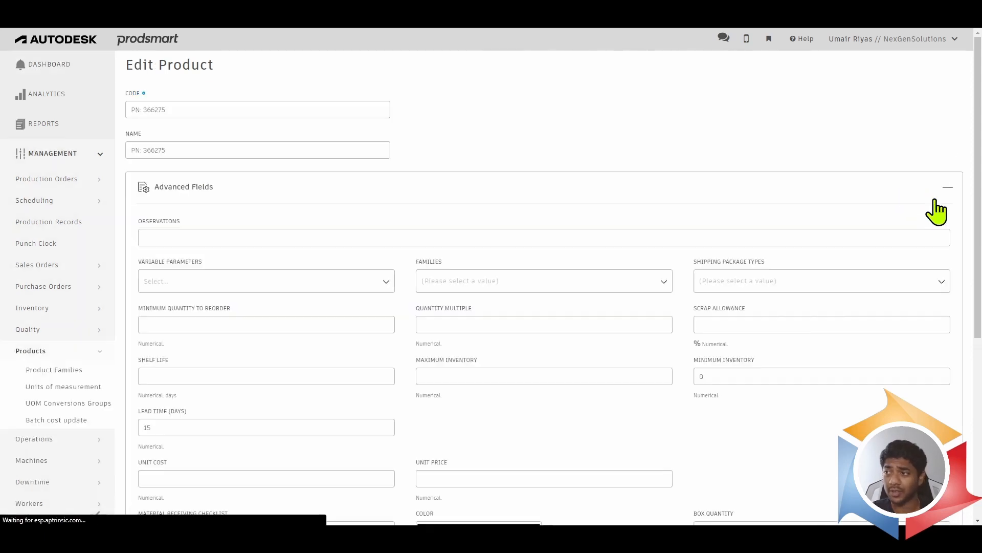
pyautogui.scroll(-1, 478, 281)
pyautogui.scroll(-3, 478, 280)
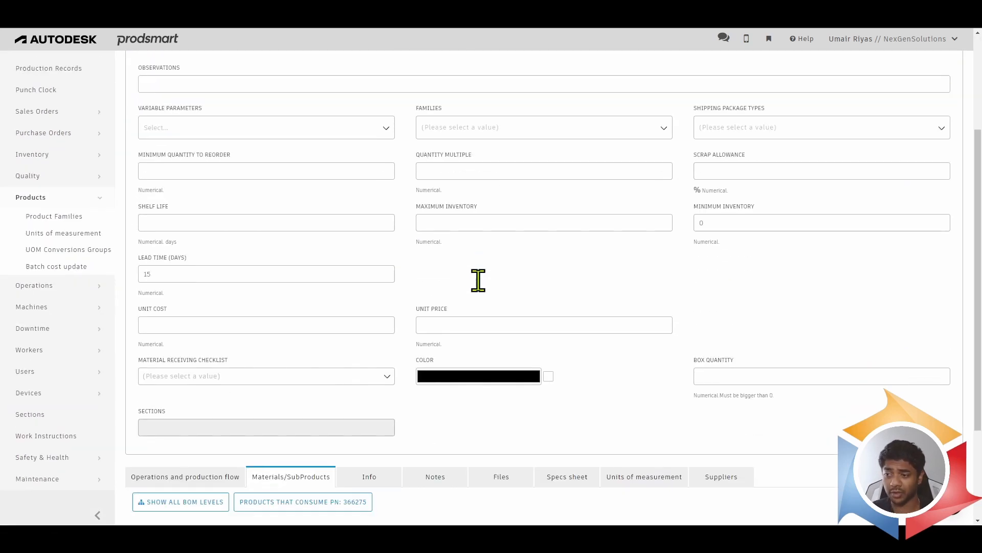
pyautogui.scroll(-3, 515, 285)
pyautogui.scroll(3, 537, 267)
pyautogui.scroll(2, 654, 149)
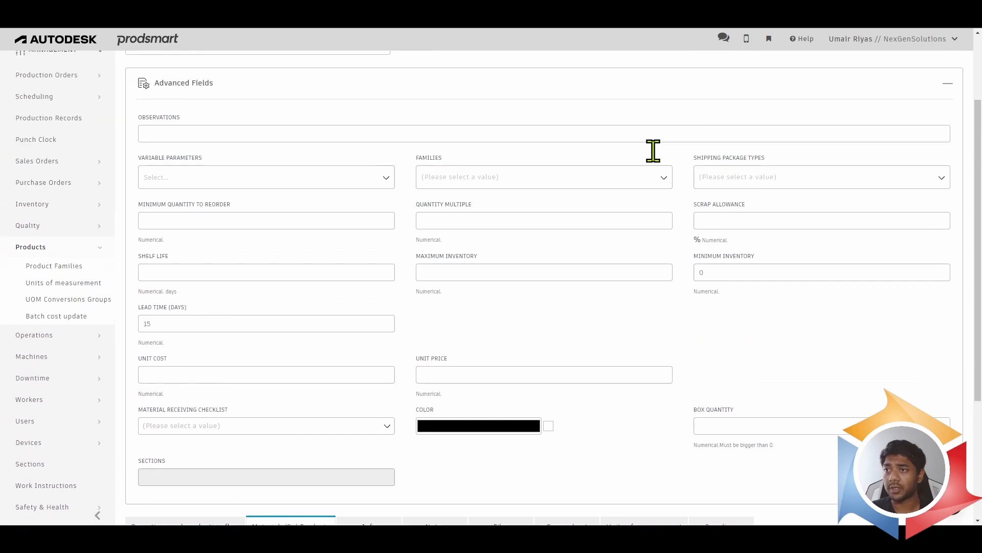
pyautogui.click(629, 111)
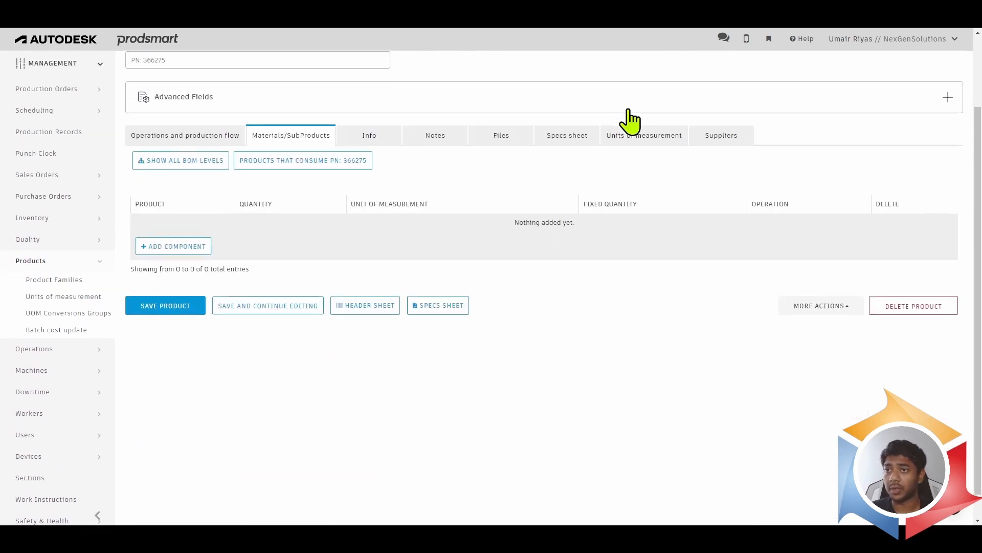
pyautogui.scroll(2, 634, 182)
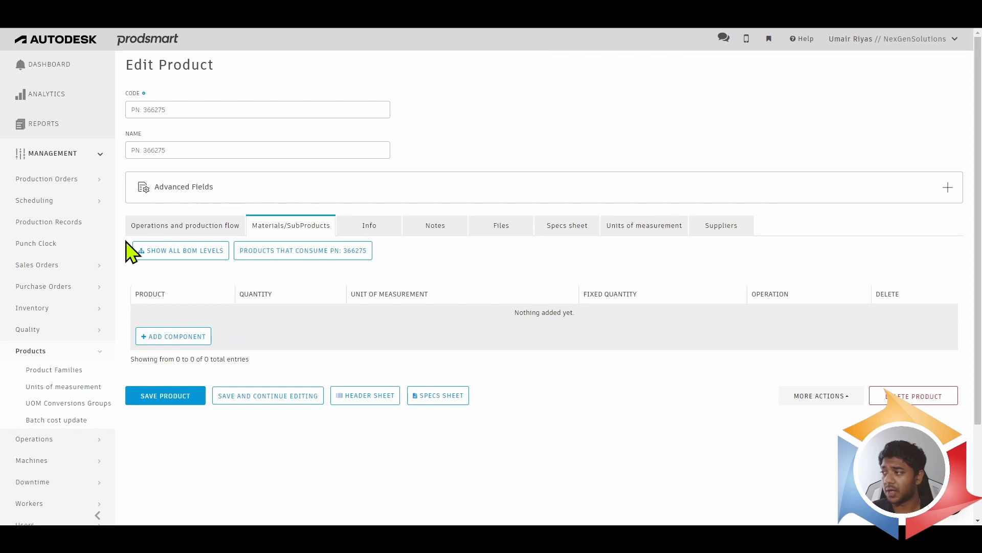
pyautogui.click(168, 225)
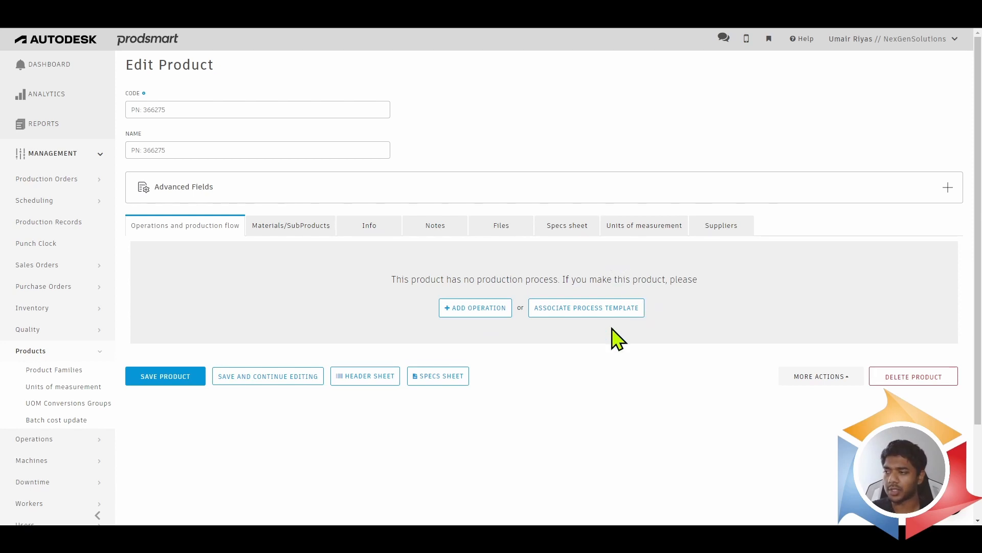
pyautogui.click(290, 235)
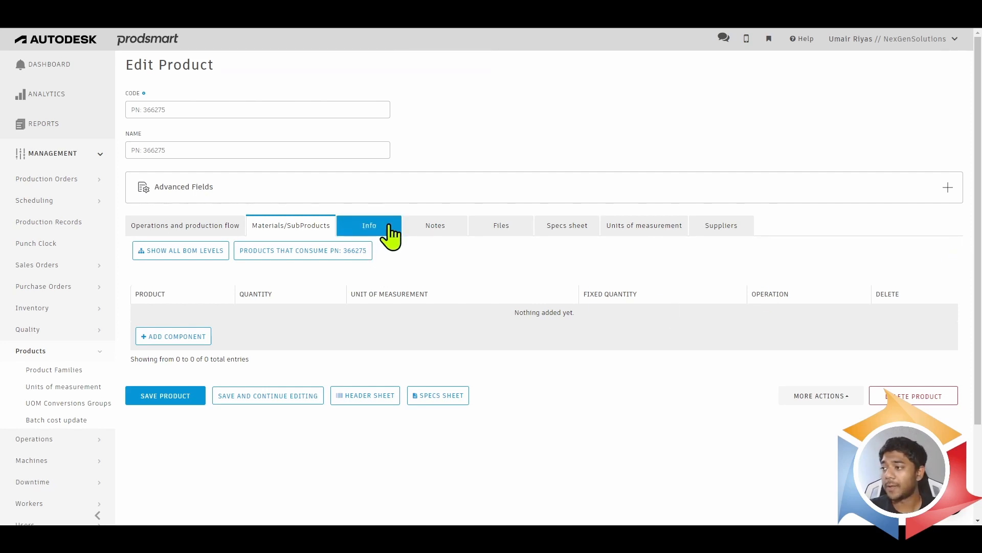
# - Attach PN366273 Drawing.pdf to the product's files and save the product
pyautogui.click(512, 238)
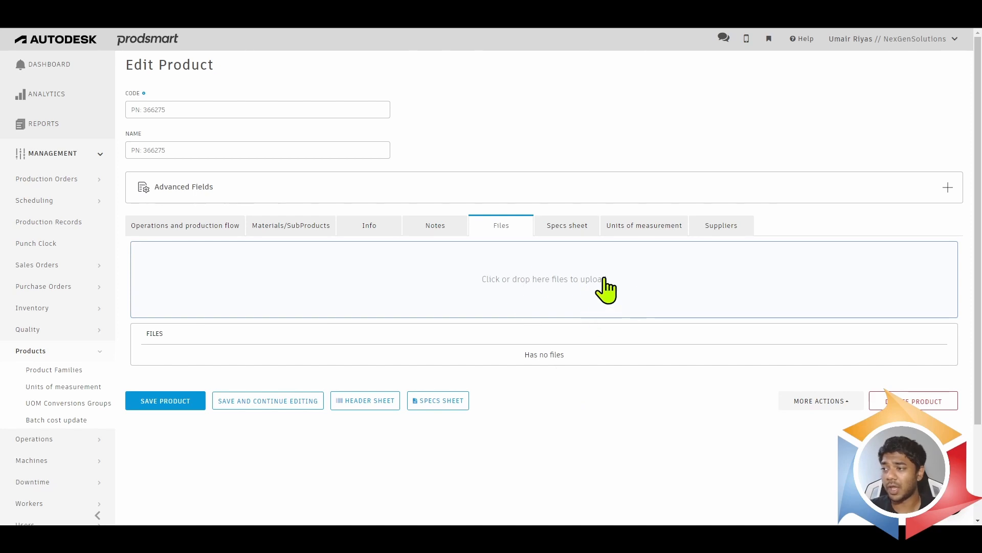
pyautogui.click(586, 276)
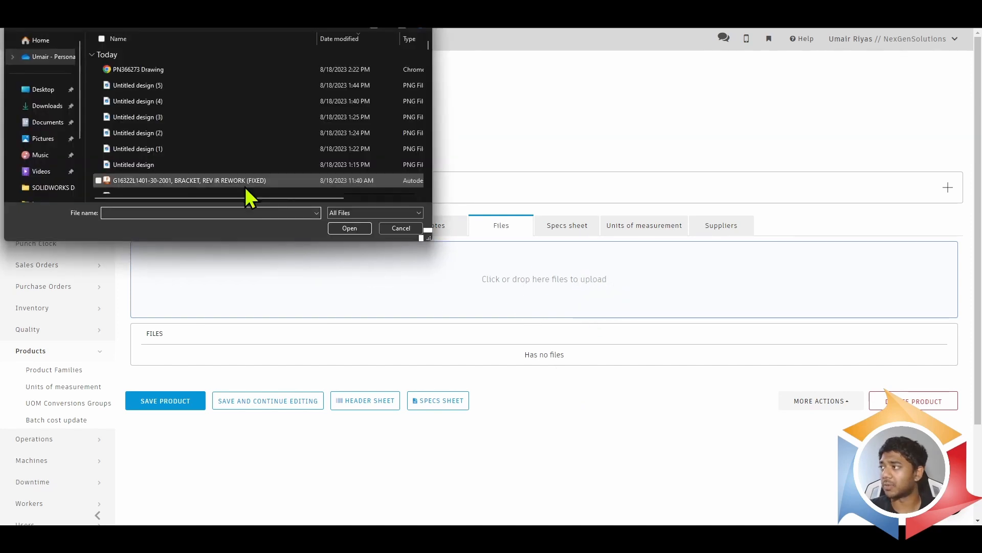
pyautogui.click(171, 69)
pyautogui.click(349, 227)
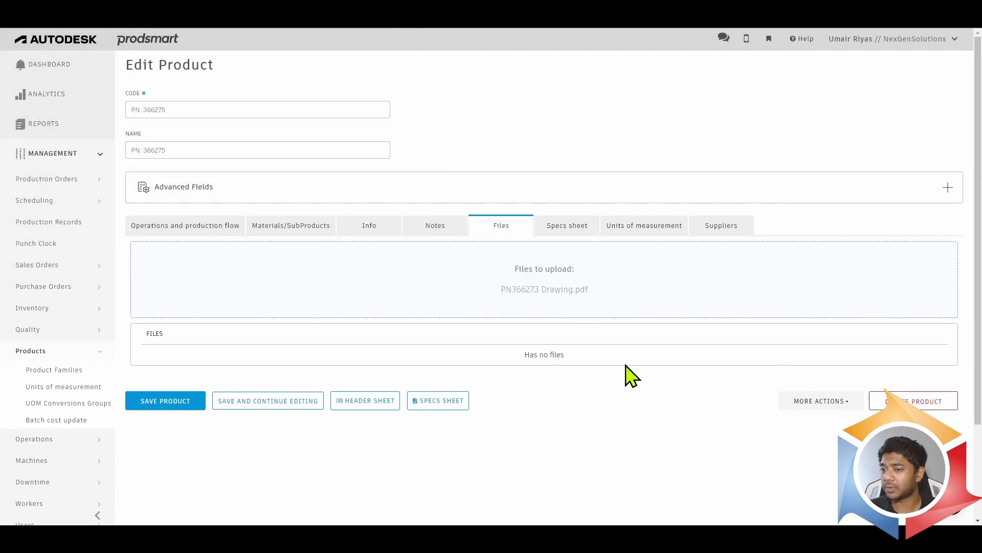
pyautogui.click(169, 405)
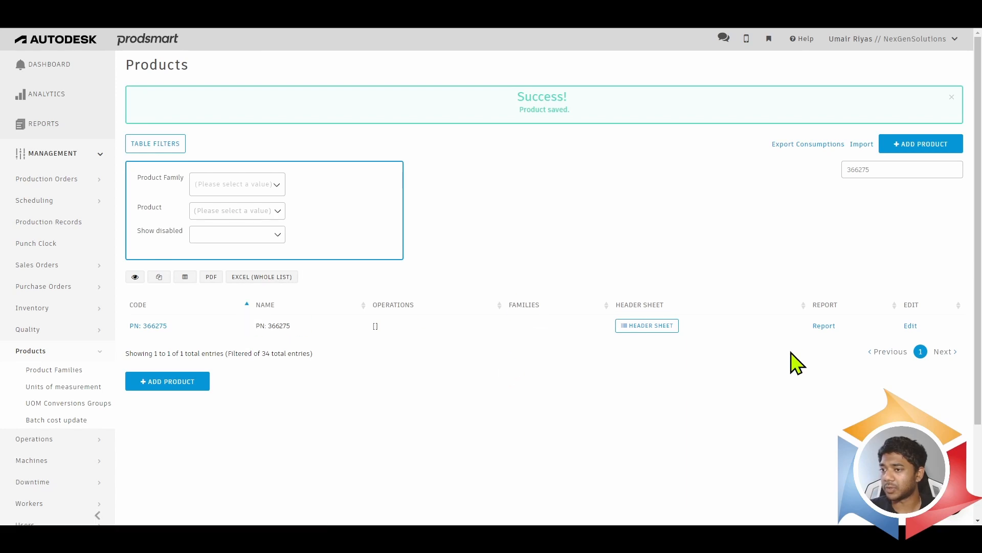
# - Reopen product PN: 366275 for editing and preview its attached PN366273 Drawing.pdf, closing the preview when done
pyautogui.click(911, 326)
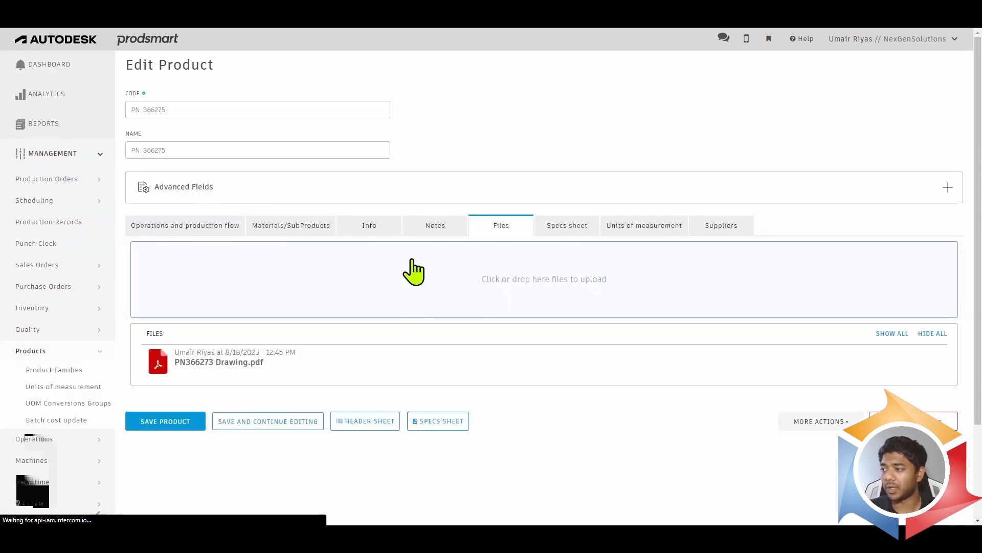
pyautogui.moveTo(213, 377)
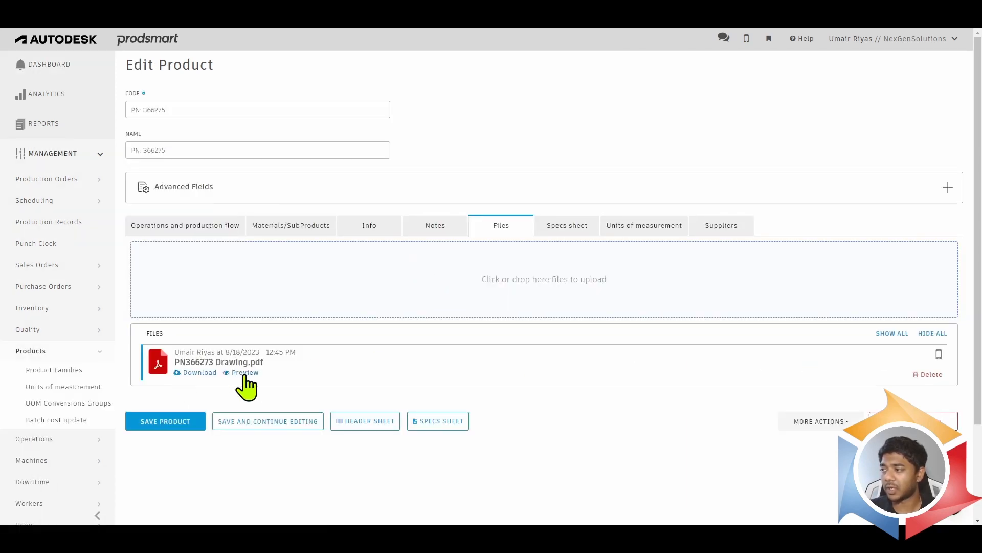
pyautogui.click(245, 373)
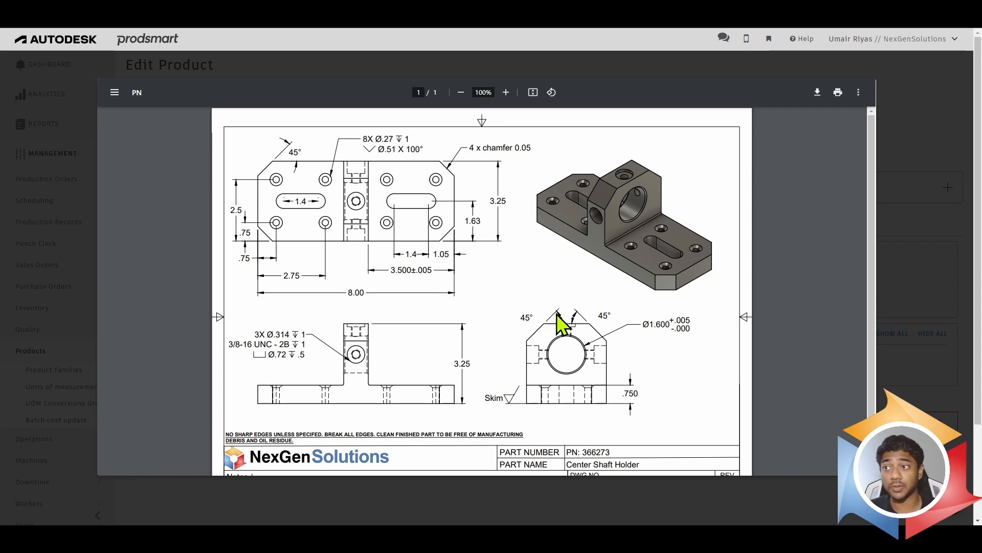
pyautogui.click(933, 225)
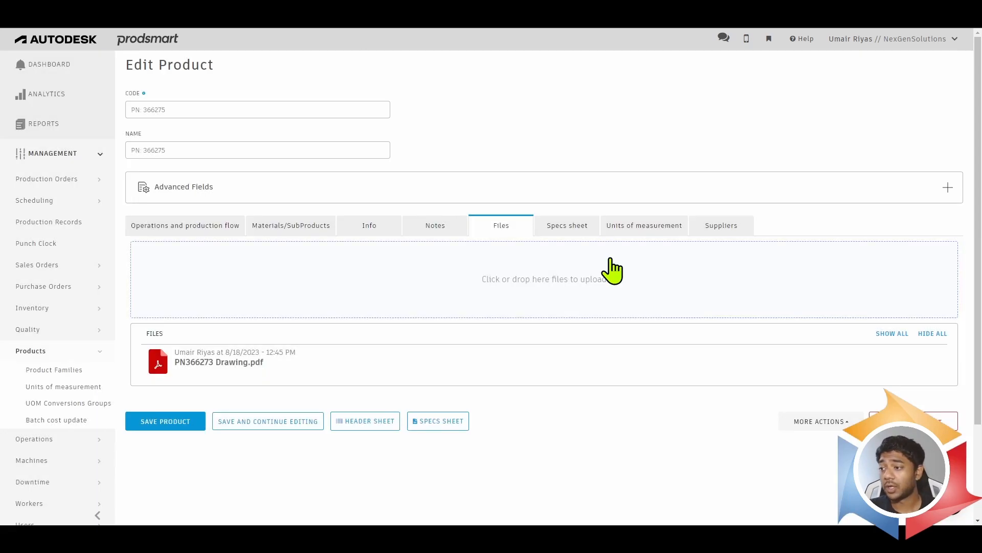
# - Examine the product's specs sheet, units of measurement and suppliers, including the supplier choices for a new supplier product code, without choosing any
pyautogui.click(586, 229)
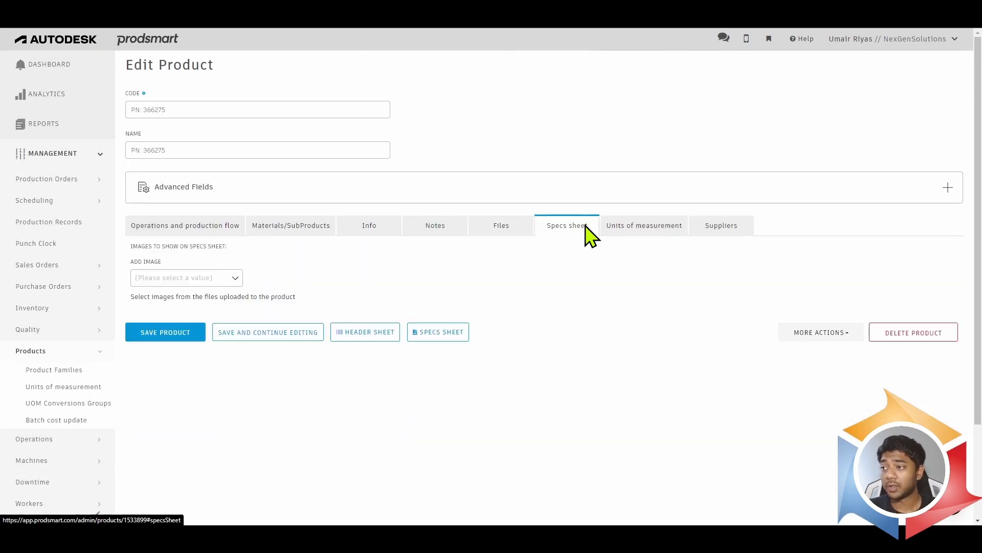
pyautogui.click(663, 228)
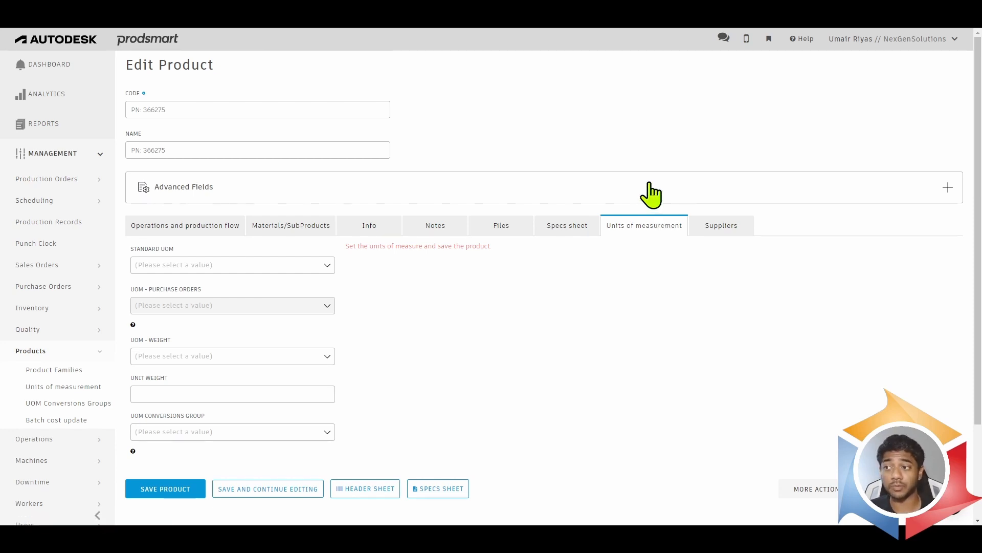
pyautogui.click(722, 229)
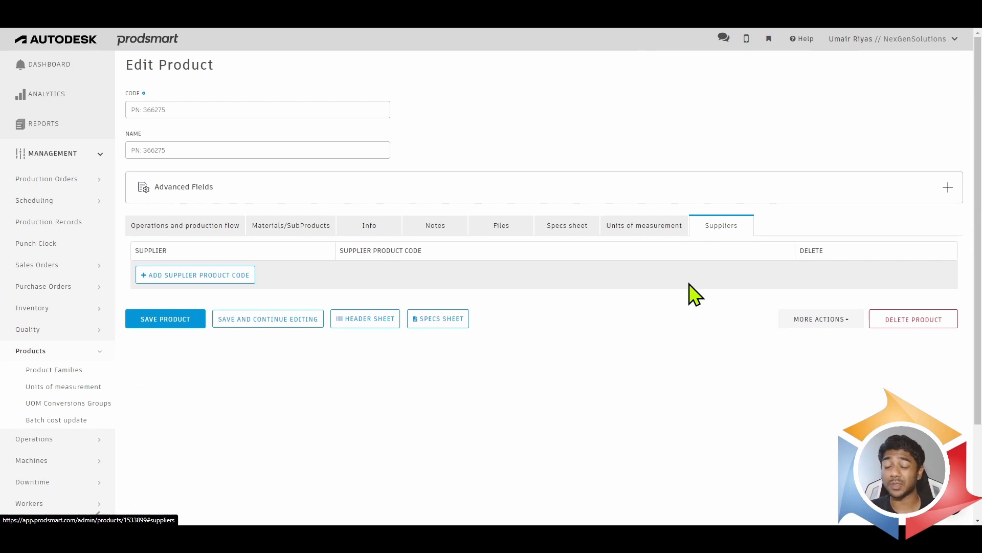
pyautogui.click(208, 276)
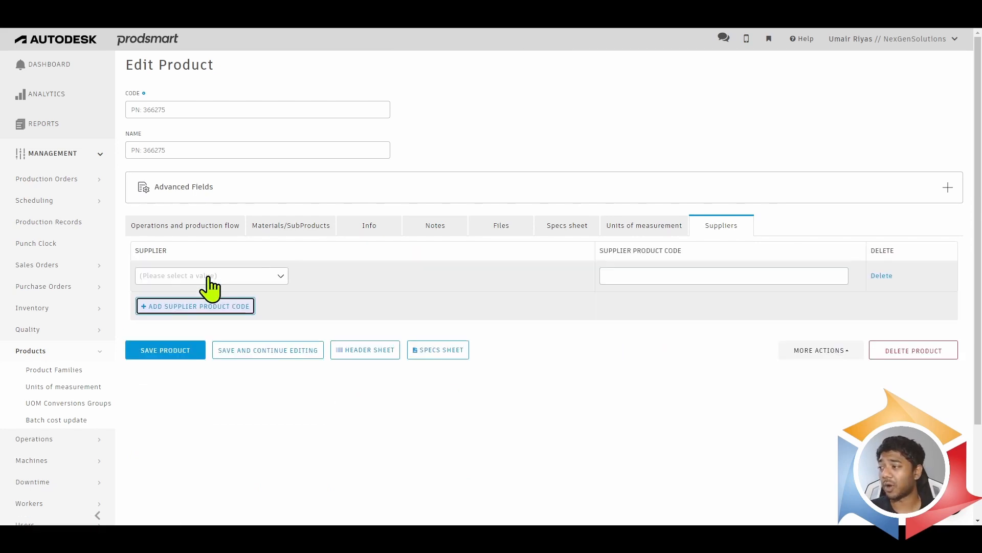
pyautogui.click(281, 276)
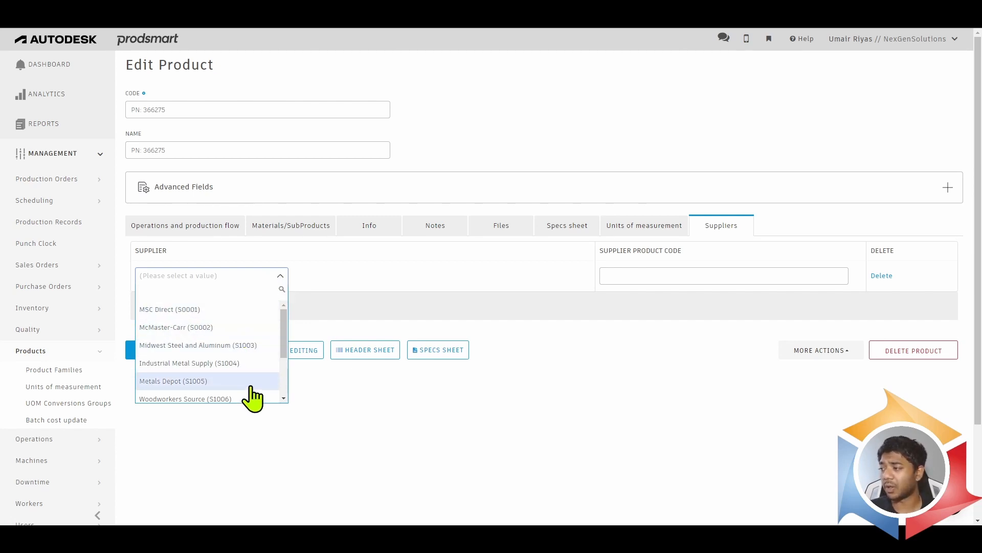
pyautogui.click(624, 277)
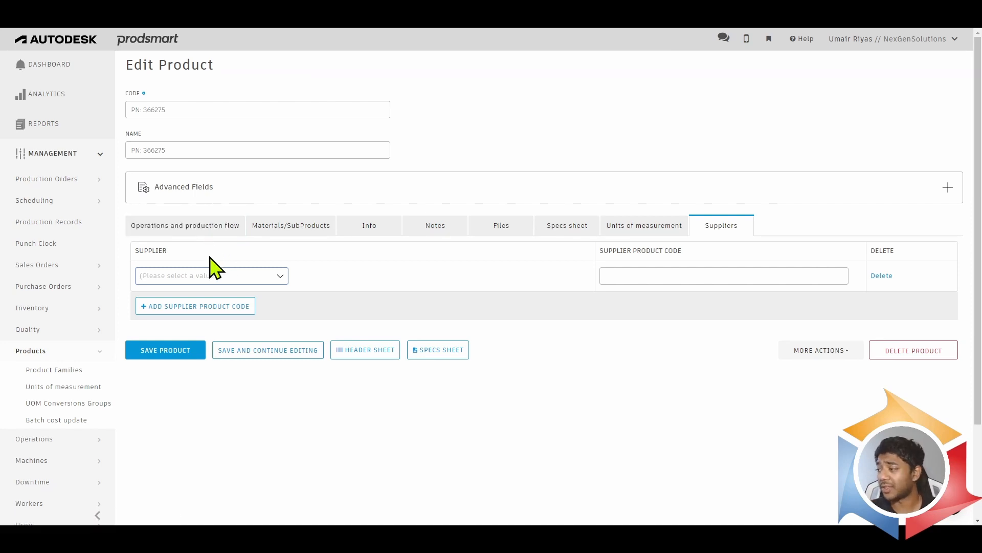
# - Examine the operation flows of the PROCESS101 and TURNING process templates, returning to the list of process templates
pyautogui.scroll(-1, 16, 317)
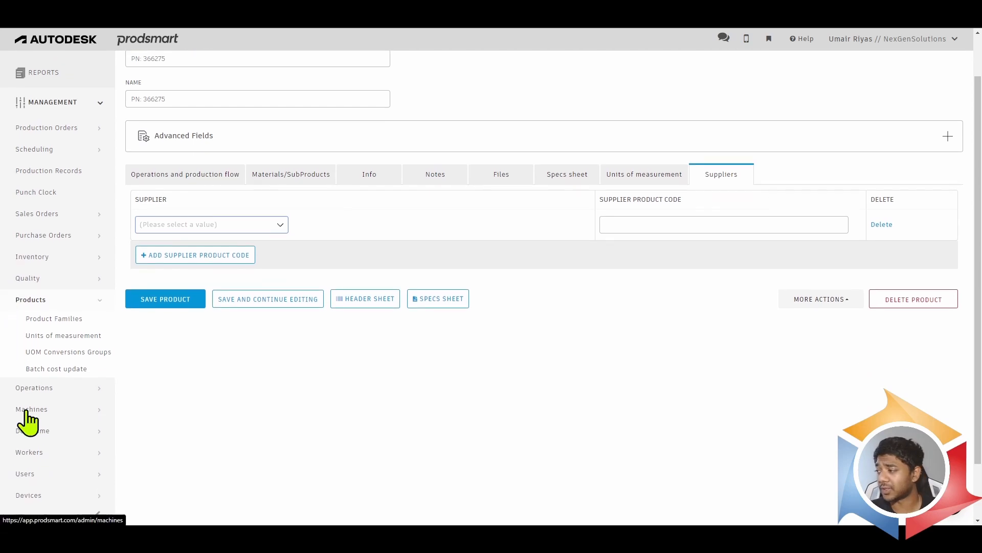
pyautogui.click(56, 390)
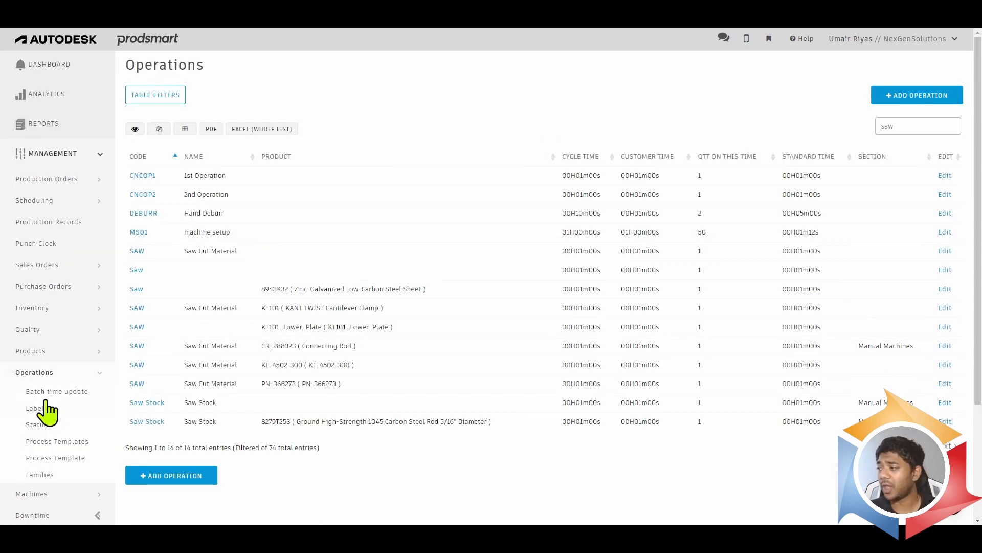
pyautogui.click(71, 441)
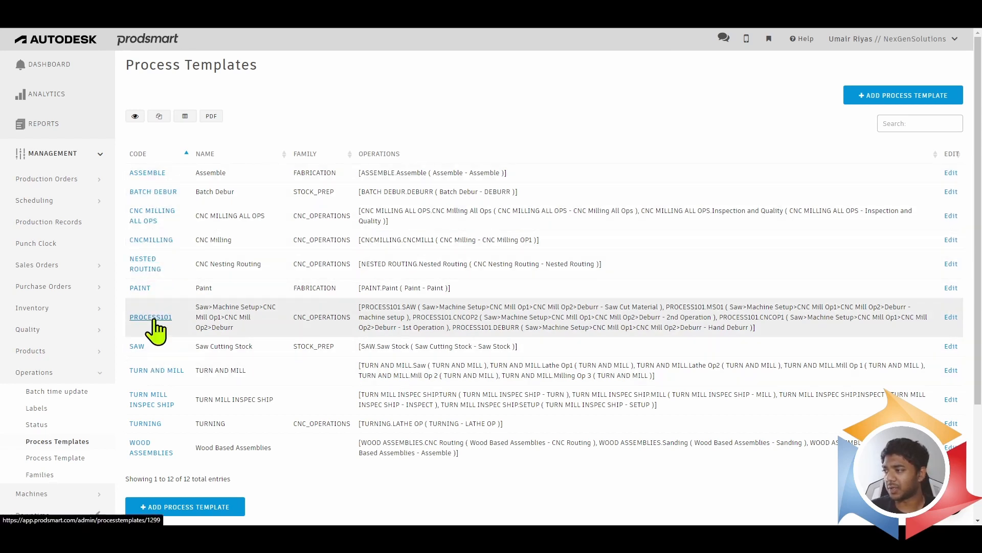
pyautogui.click(152, 318)
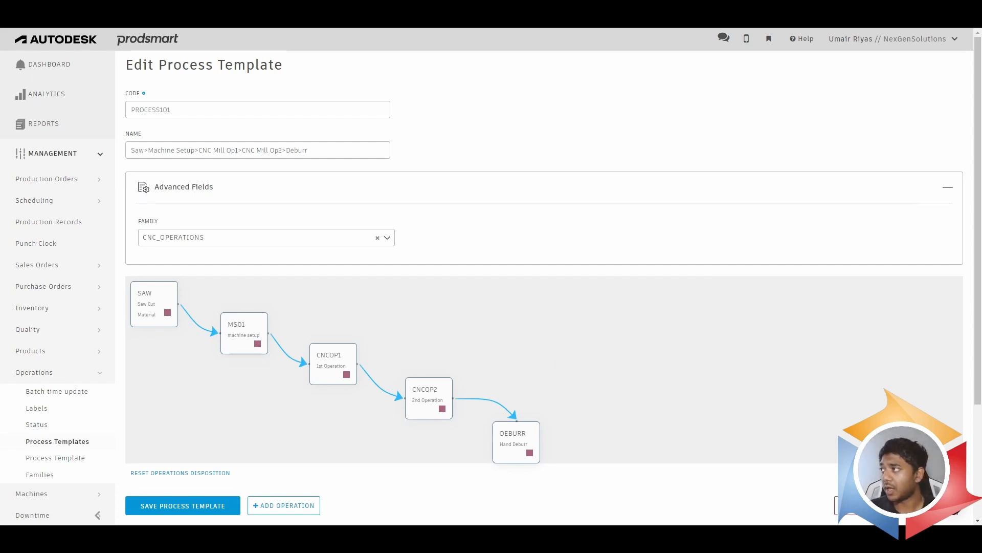
pyautogui.hotkey('alt', 'Left')
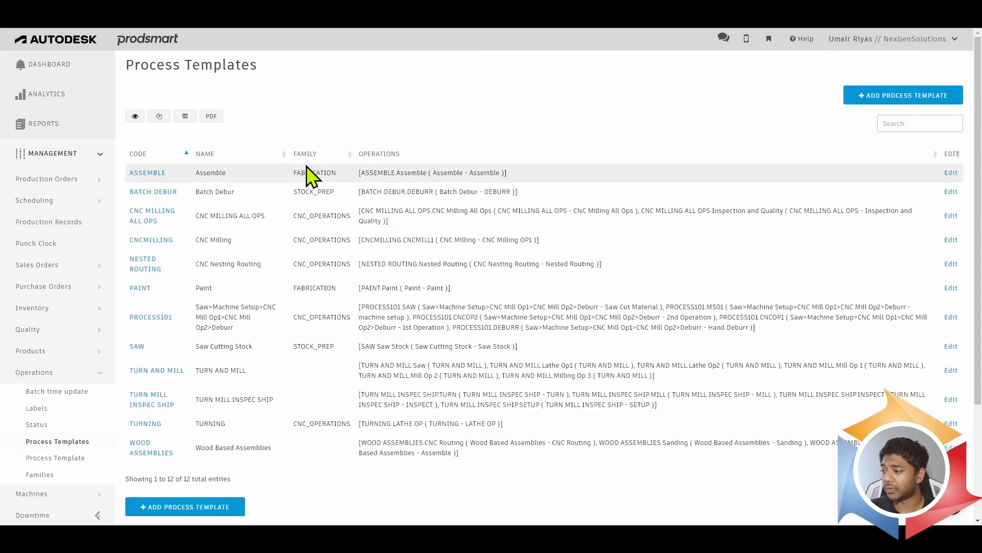
pyautogui.click(140, 424)
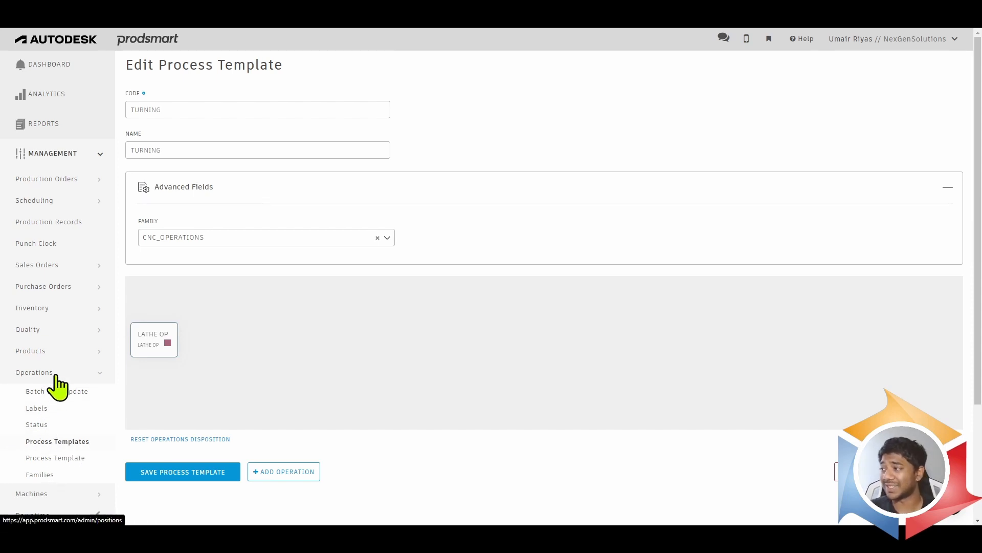
pyautogui.click(17, 16)
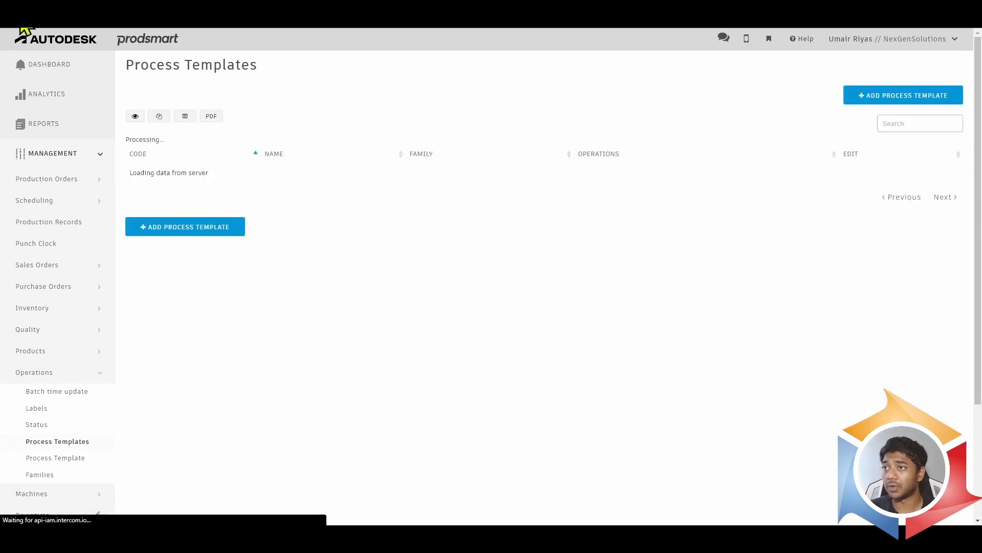
# - Create a new process template with ASSEMBLY as both code and name, and save it for continued editing
pyautogui.click(905, 97)
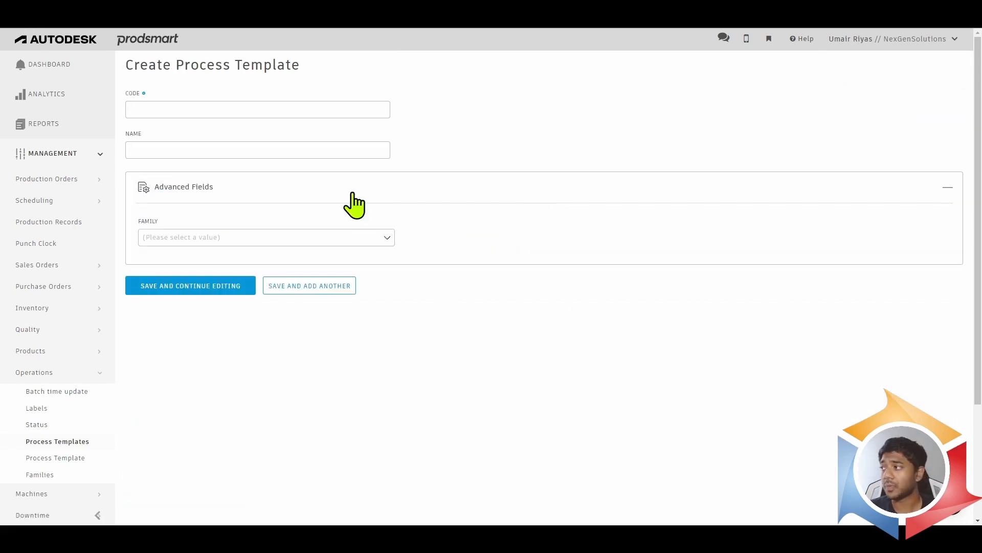
pyautogui.click(233, 109)
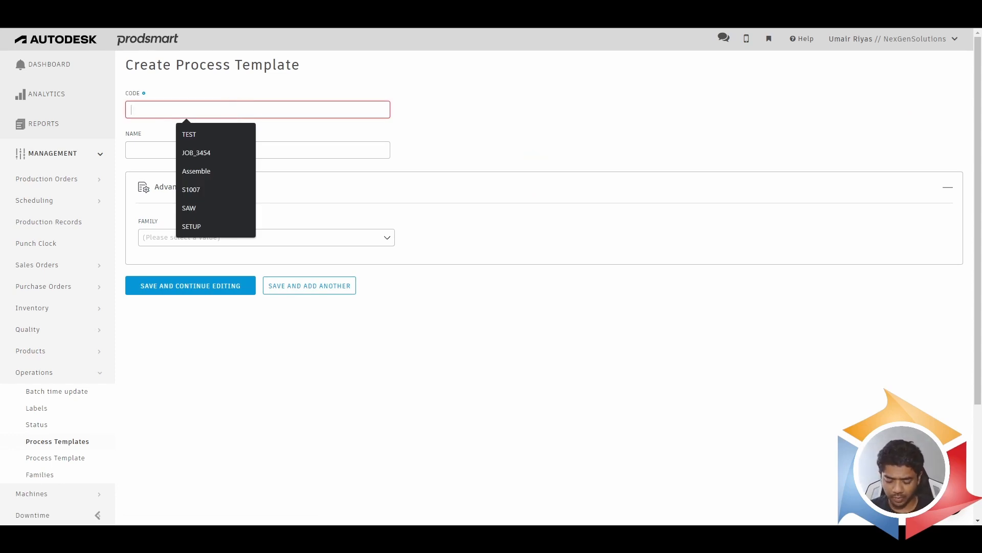
pyautogui.write('W')
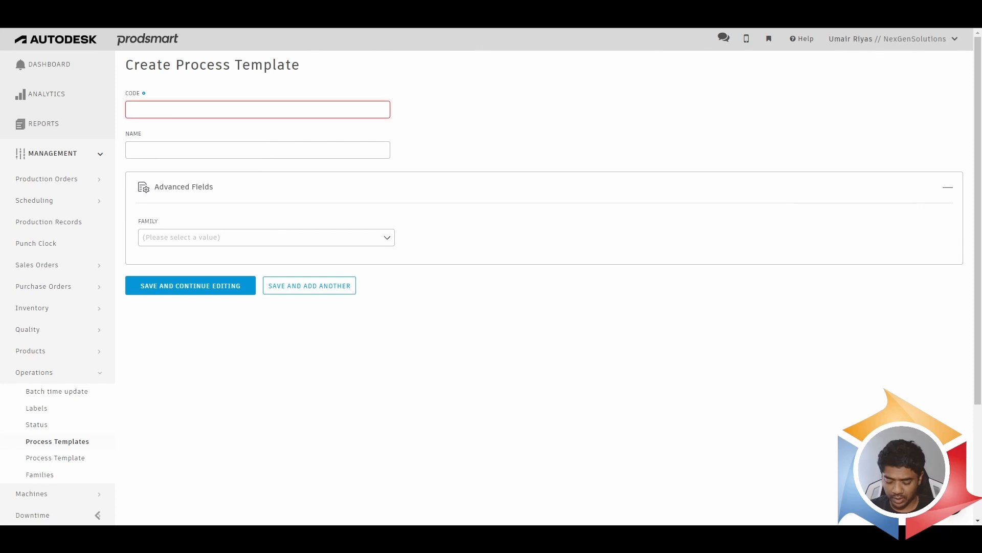
pyautogui.write('ASSEMBLY')
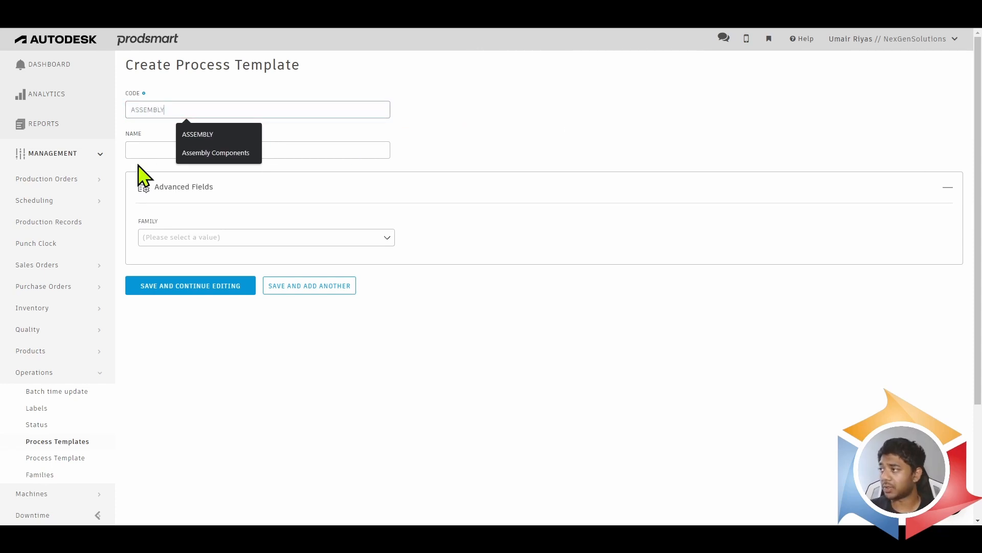
pyautogui.click(152, 149)
pyautogui.doubleClick(176, 110)
pyautogui.hotkey('ctrl', 'c')
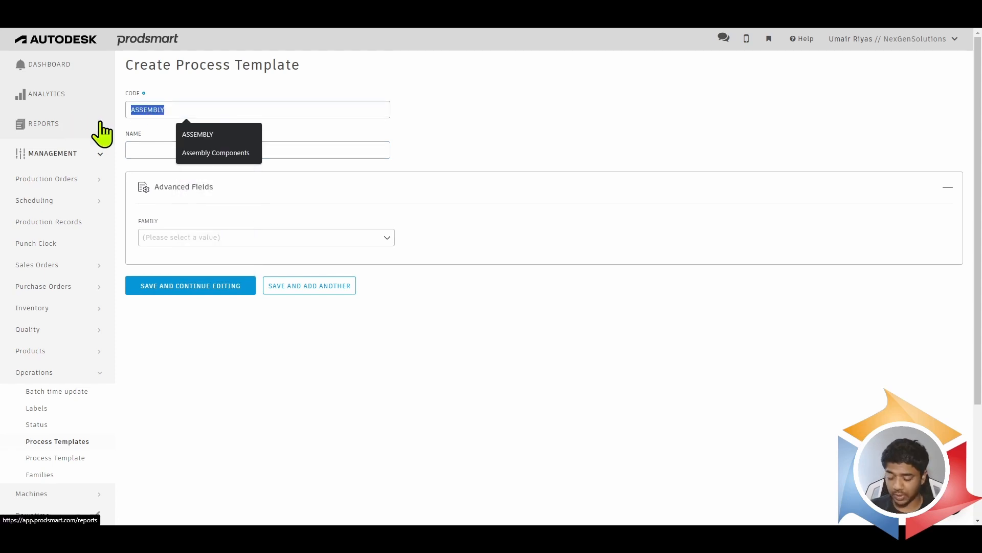
pyautogui.click(136, 149)
pyautogui.hotkey('ctrl', 'v')
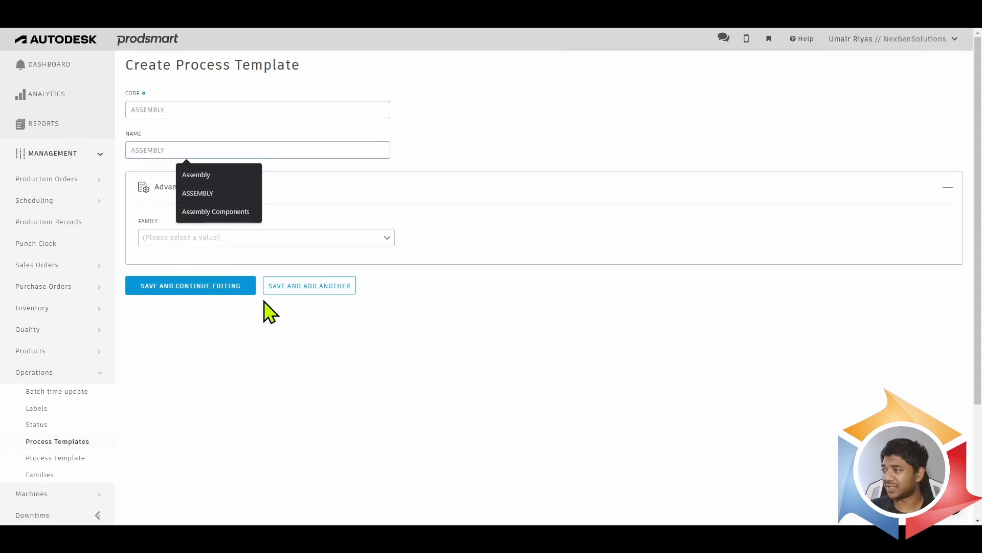
pyautogui.click(180, 292)
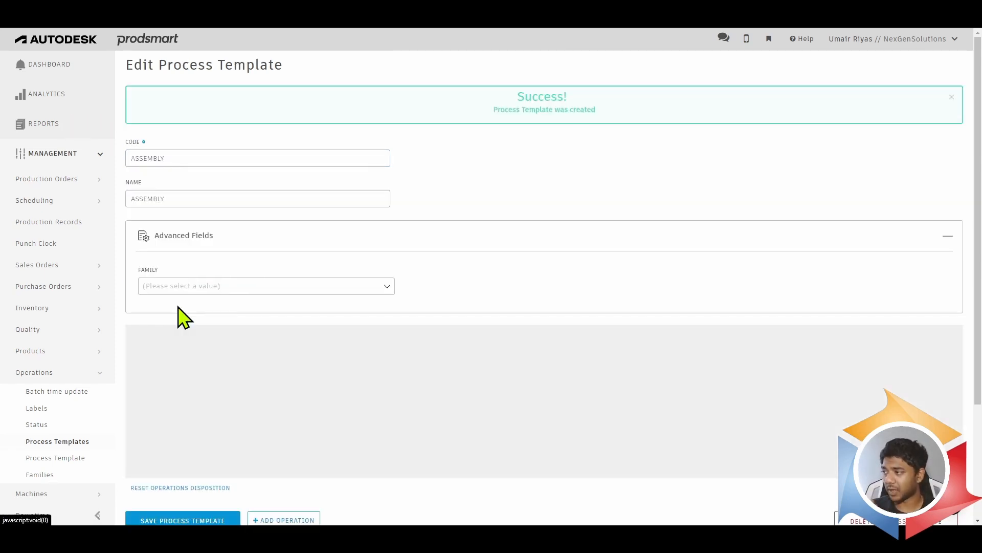
# - Add an operation to the ASSEMBLY template, entering GATHERING PARTS as both its code and name
pyautogui.scroll(-1, 294, 284)
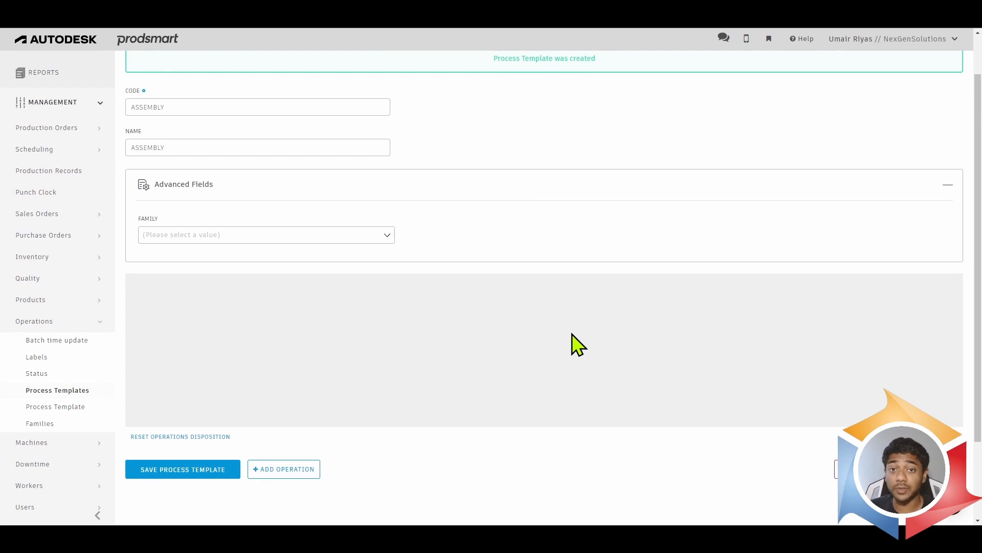
pyautogui.click(300, 469)
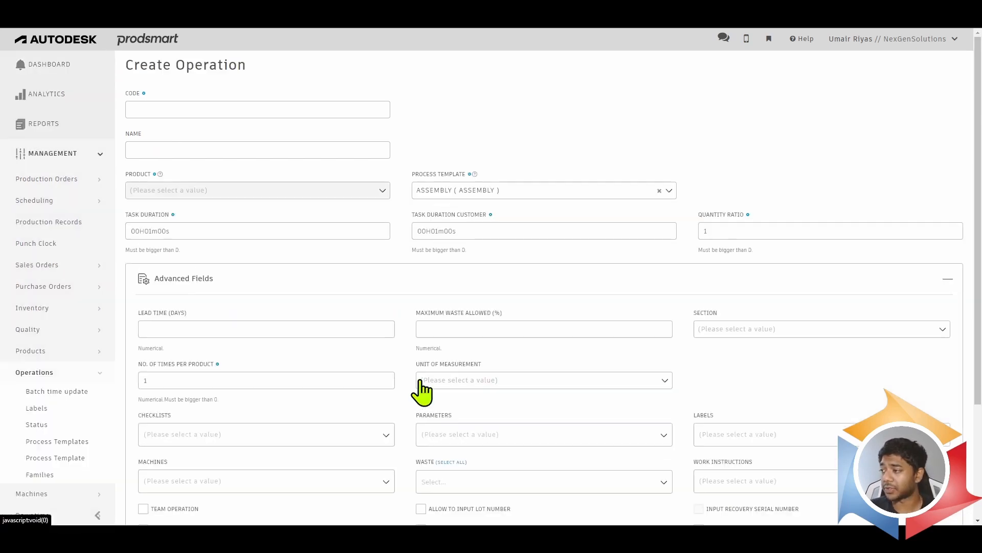
pyautogui.click(181, 108)
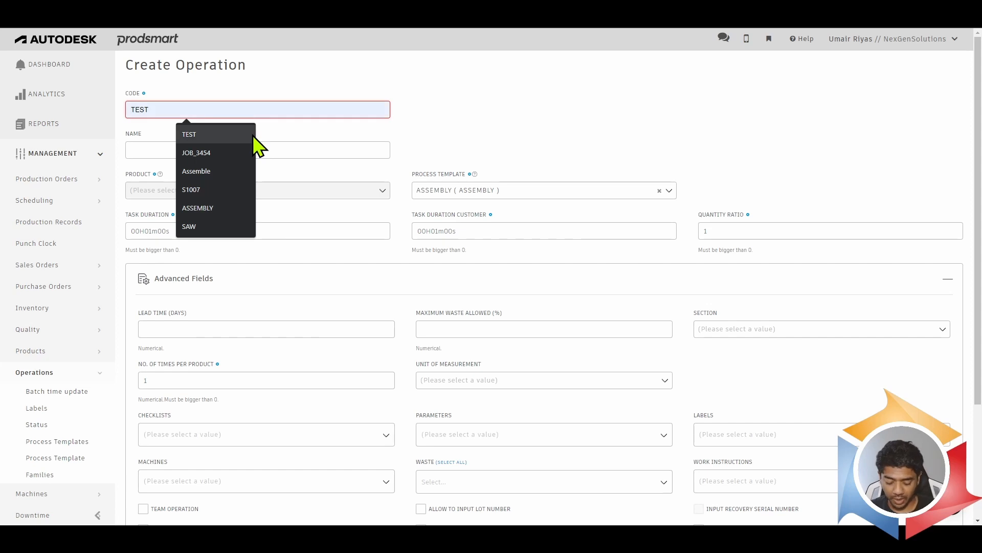
pyautogui.write('GATHERI')
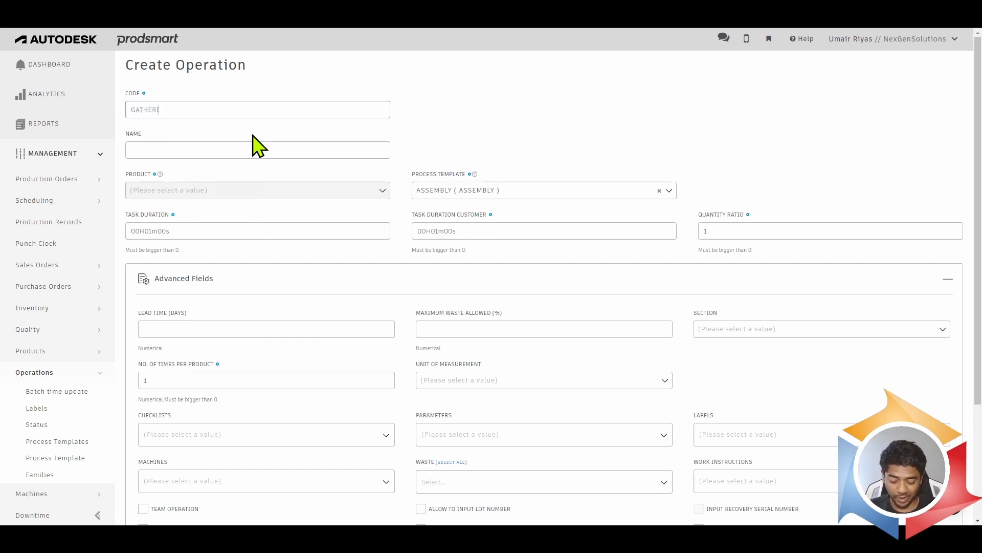
pyautogui.write('NG PARTS')
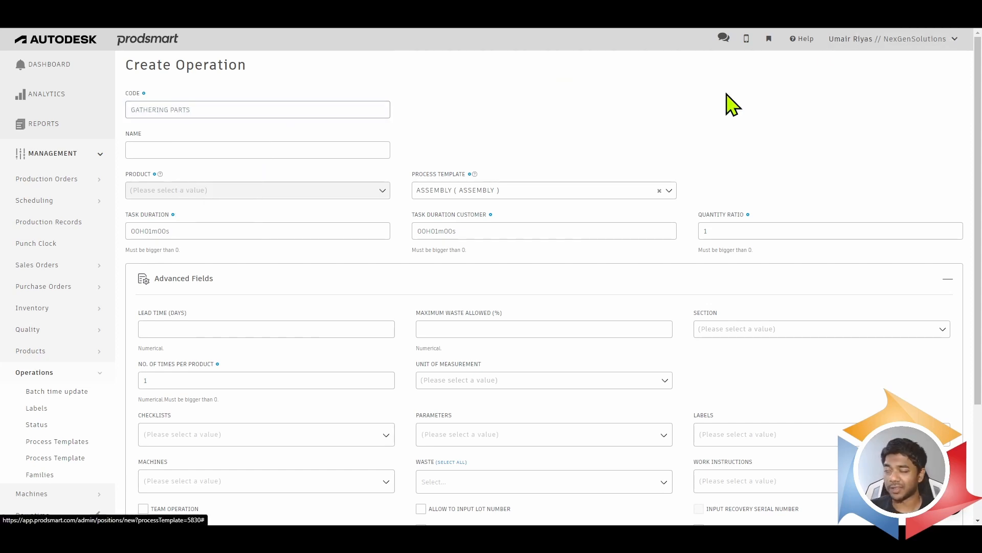
pyautogui.moveTo(198, 109); pyautogui.dragTo(55, 103)
pyautogui.hotkey('ctrl', 'c')
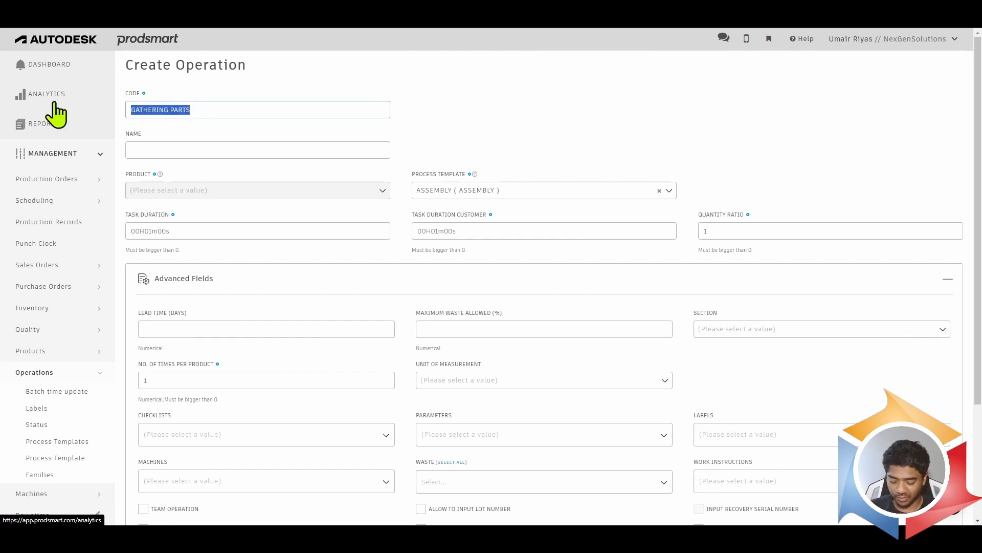
pyautogui.click(135, 148)
pyautogui.click(145, 152)
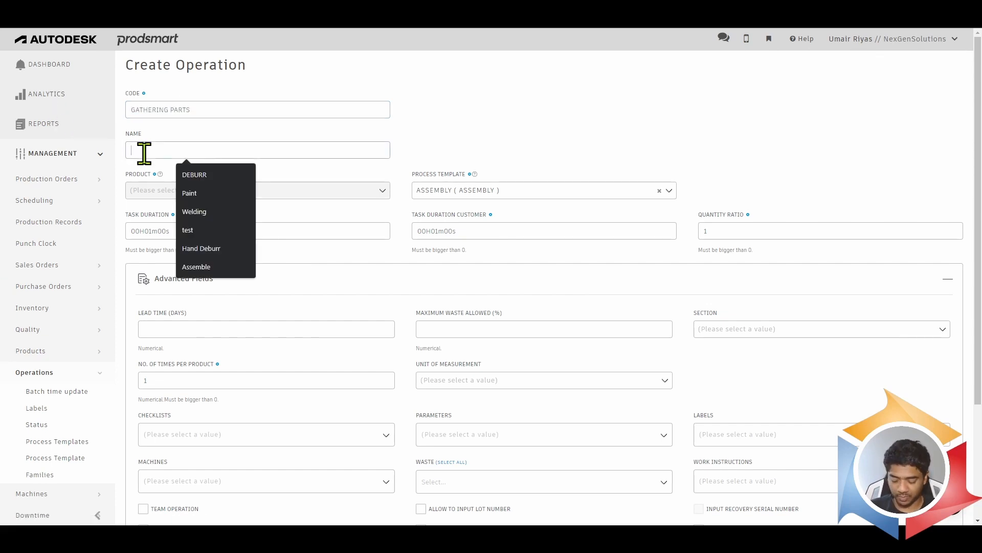
pyautogui.hotkey('ctrl', 'v')
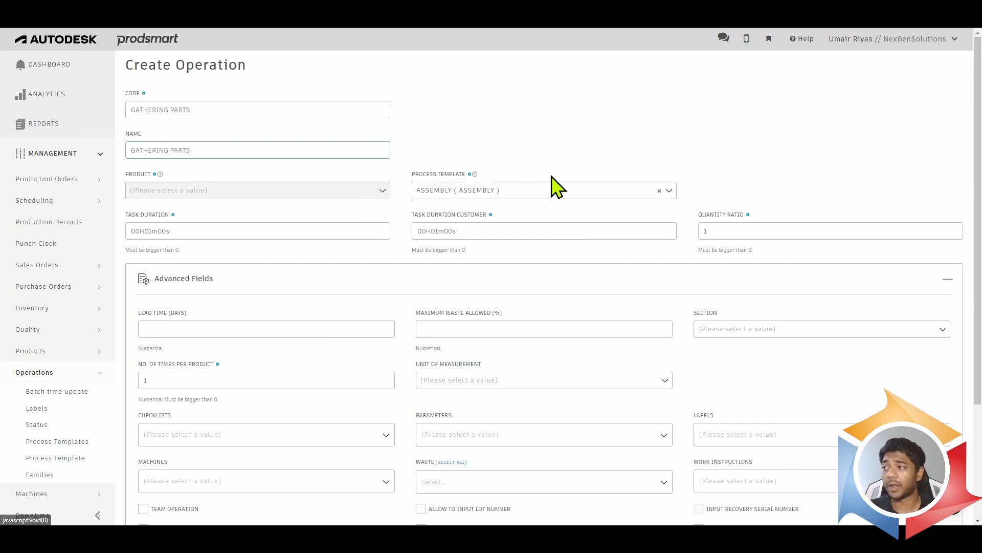
# - Set the operation's task duration to 10 minutes and its customer task duration to 30 minutes
pyautogui.scroll(-1, 553, 187)
pyautogui.moveTo(241, 181); pyautogui.dragTo(75, 176)
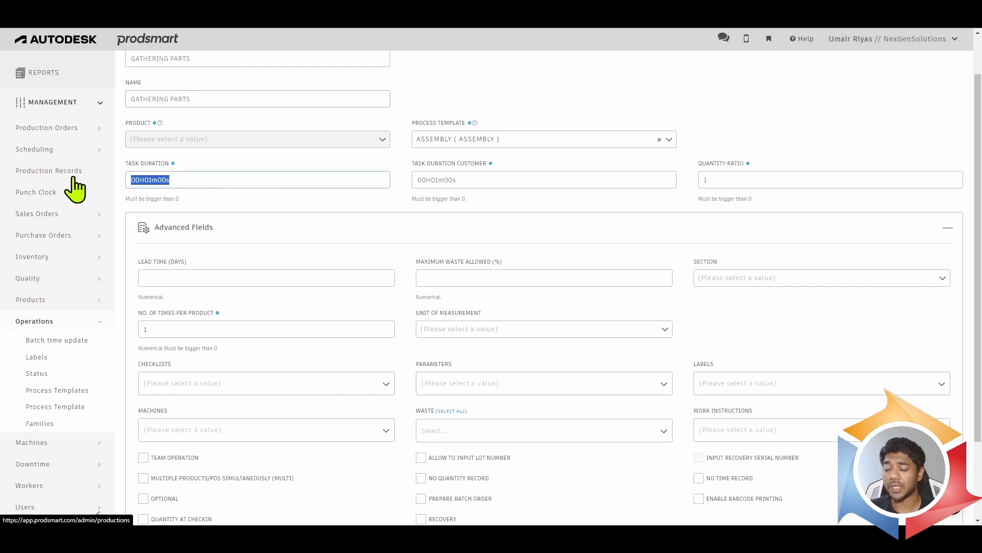
pyautogui.click(148, 180)
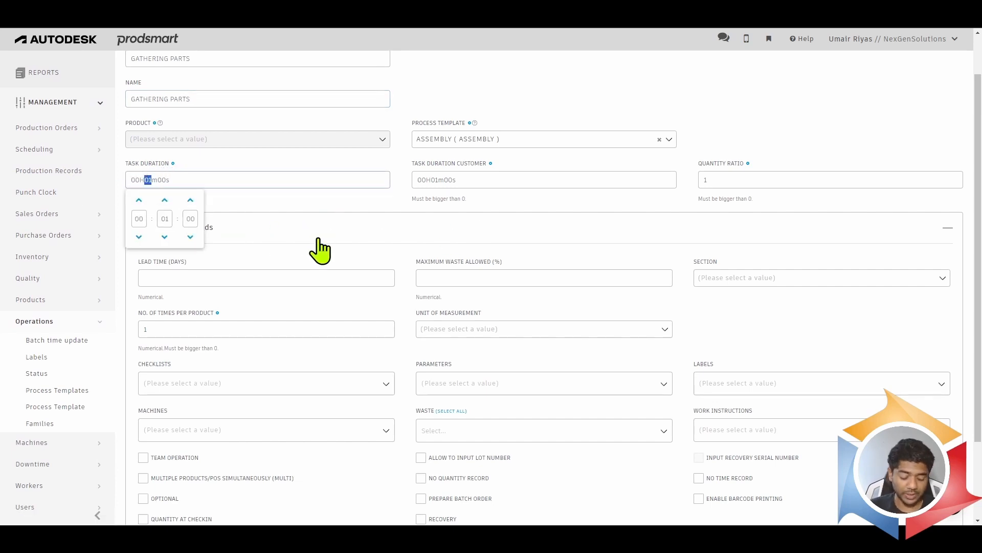
pyautogui.write('10')
pyautogui.click(444, 182)
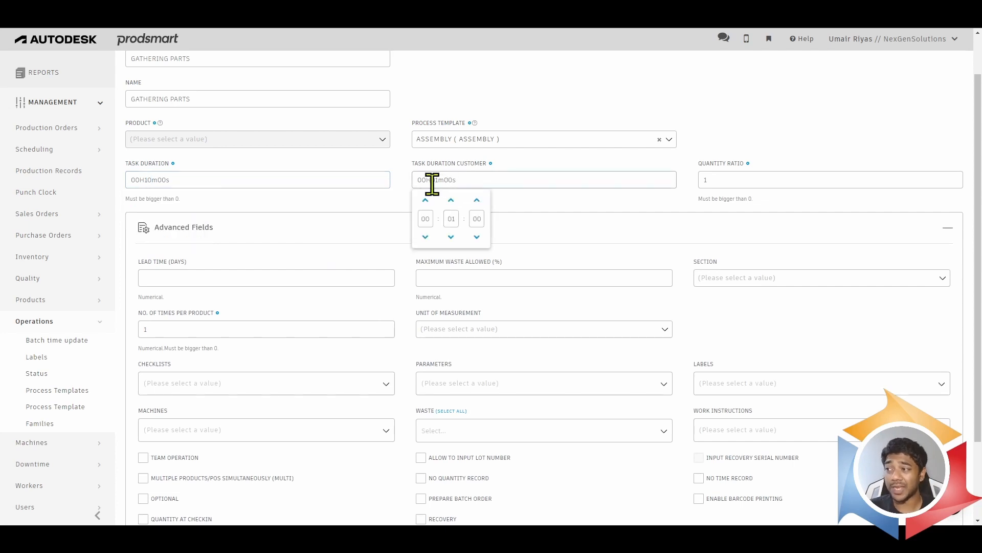
pyautogui.click(432, 180)
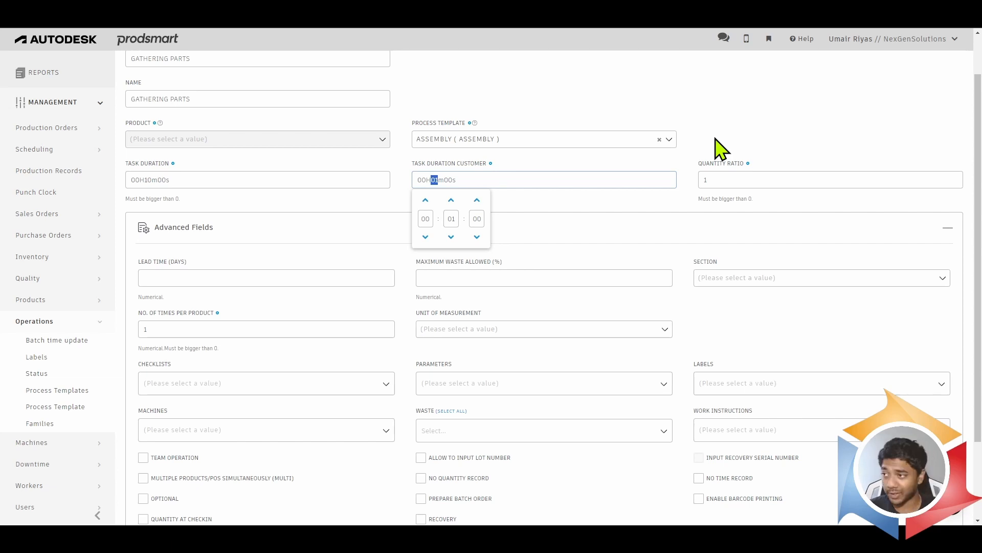
pyautogui.write('0')
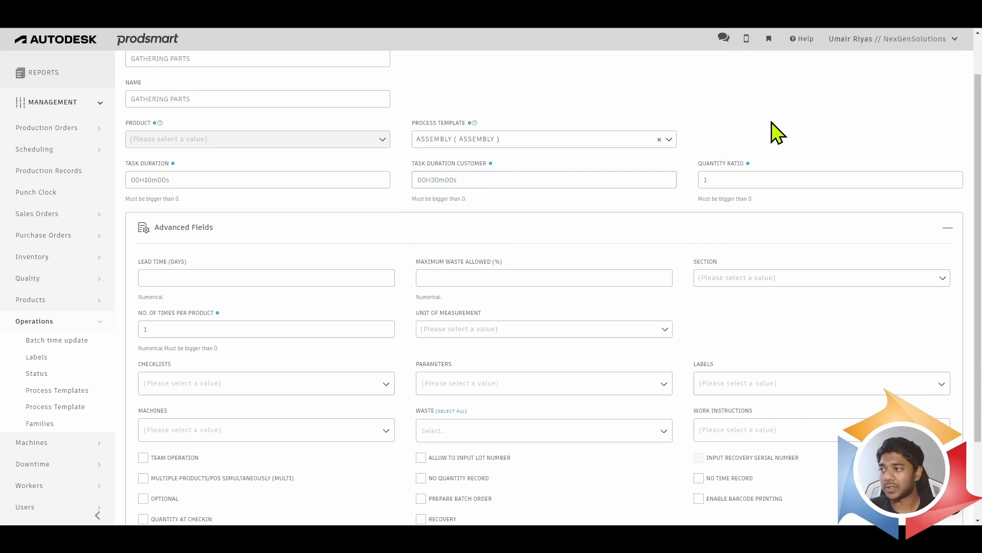
pyautogui.click(776, 129)
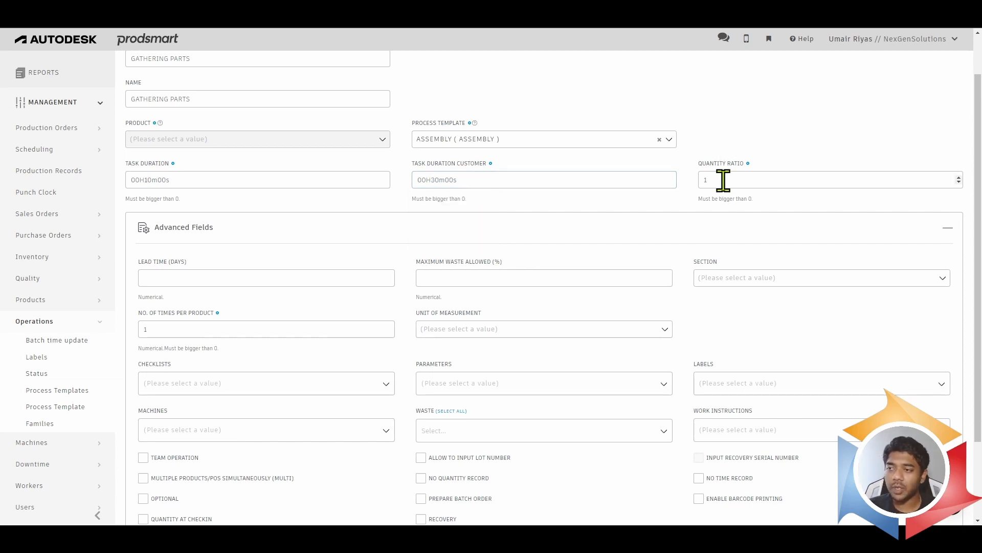
# - Review the checklist, machine and work instruction choices without choosing any, and save the GATHERING PARTS operation
pyautogui.scroll(-2, 595, 283)
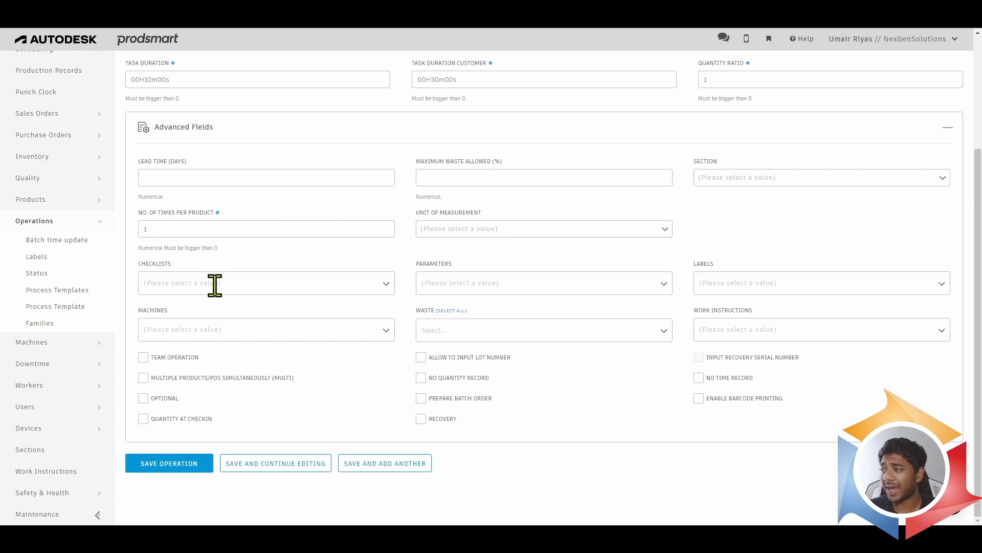
pyautogui.click(241, 283)
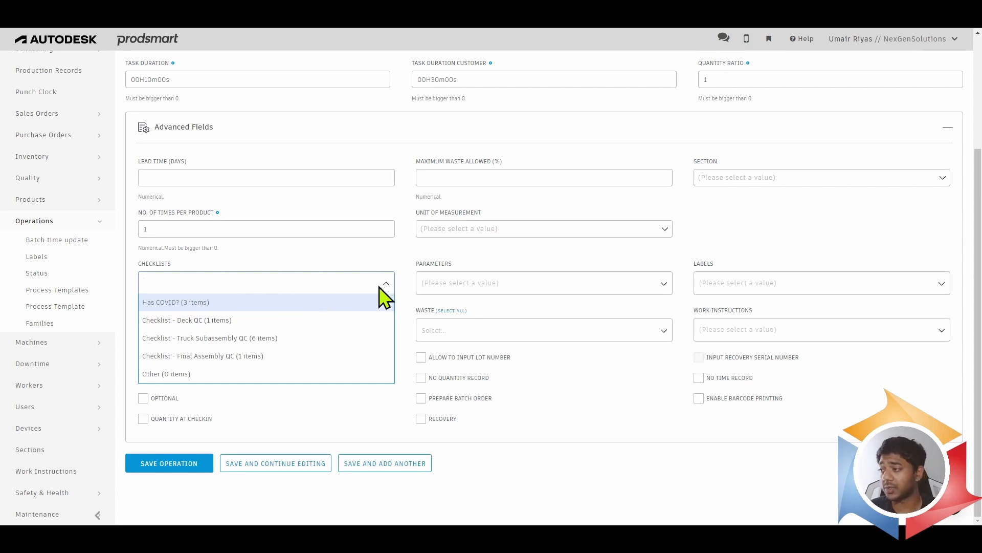
pyautogui.click(380, 256)
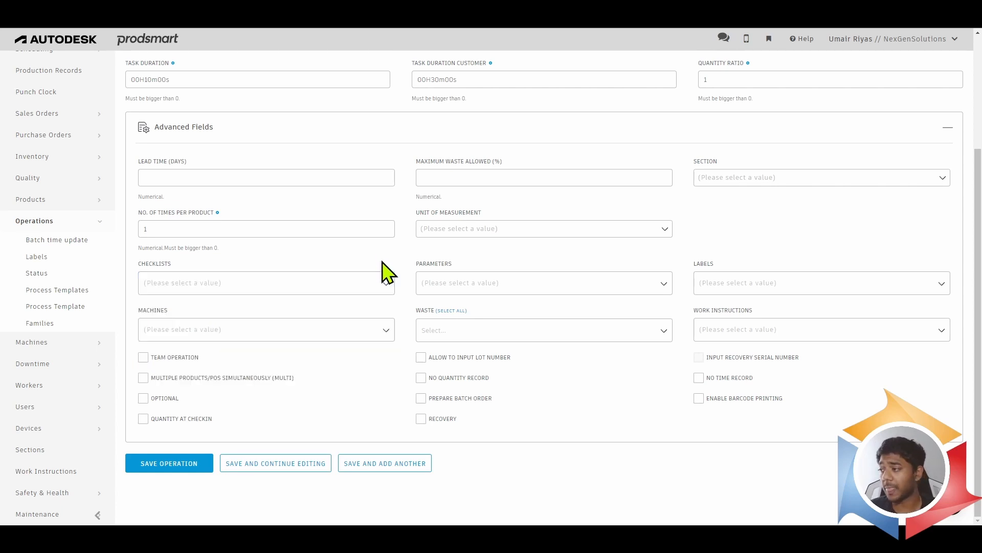
pyautogui.click(244, 329)
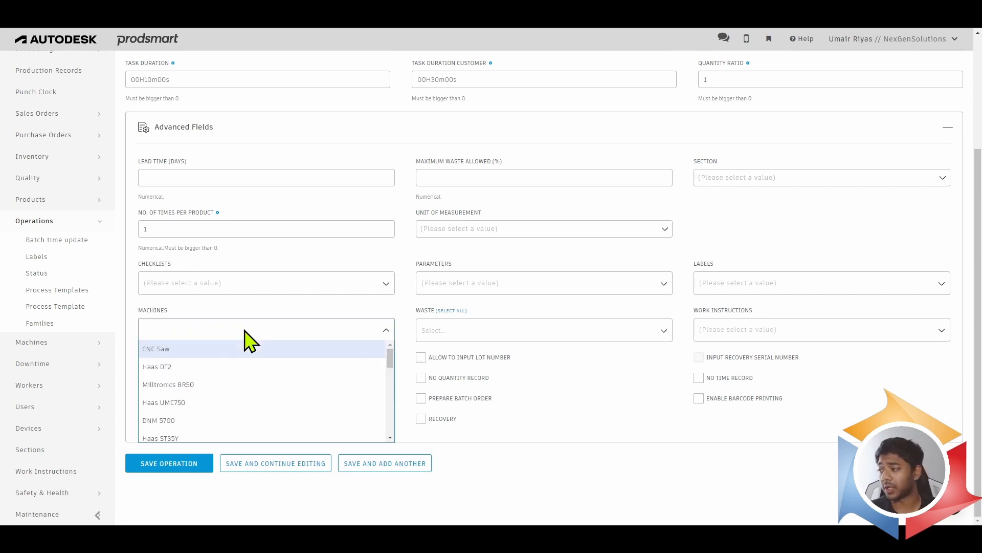
pyautogui.scroll(-2, 258, 412)
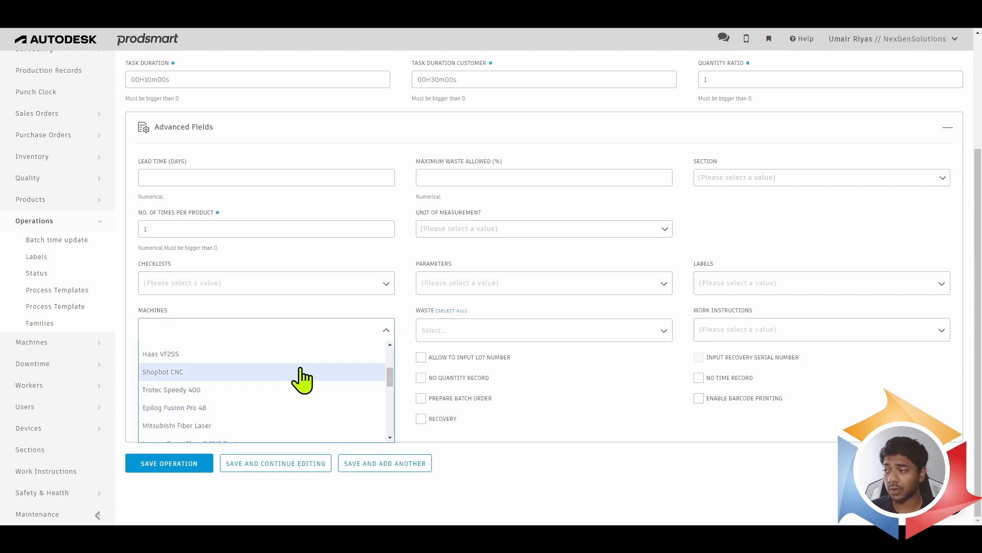
pyautogui.scroll(1, 302, 378)
pyautogui.click(302, 307)
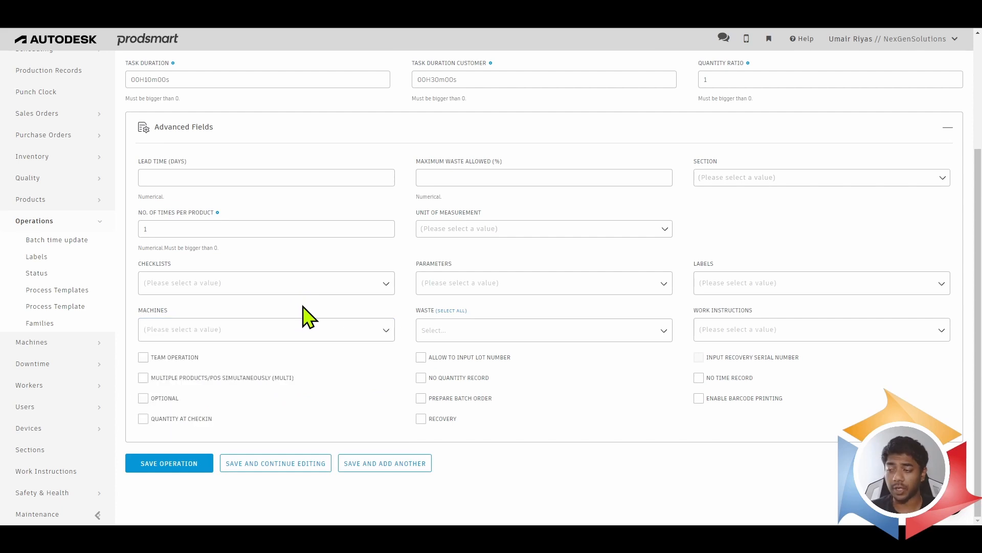
pyautogui.click(842, 325)
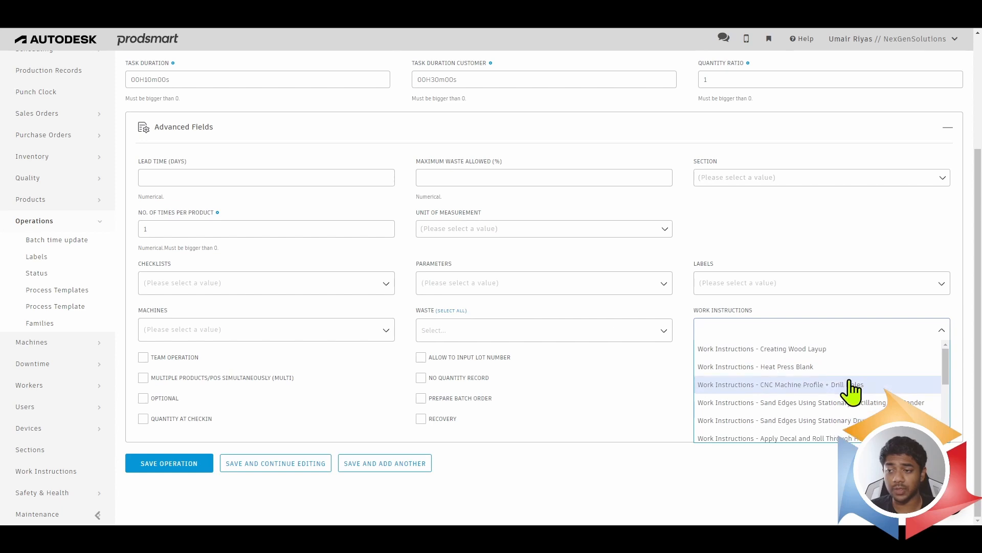
pyautogui.click(637, 419)
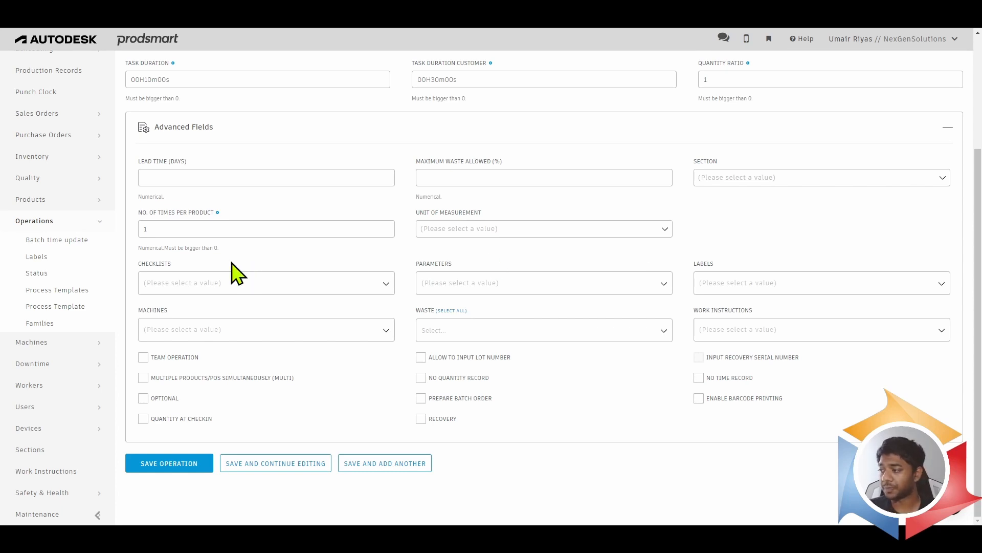
pyautogui.click(165, 467)
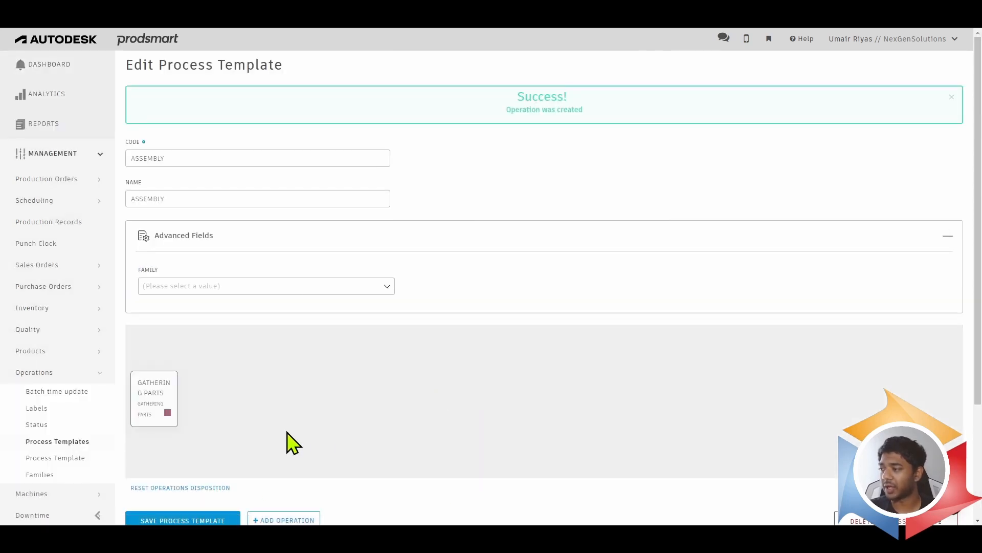
# - Start another operation in the ASSEMBLY template, entering GLUEING as both its code and name
pyautogui.scroll(-1, 311, 465)
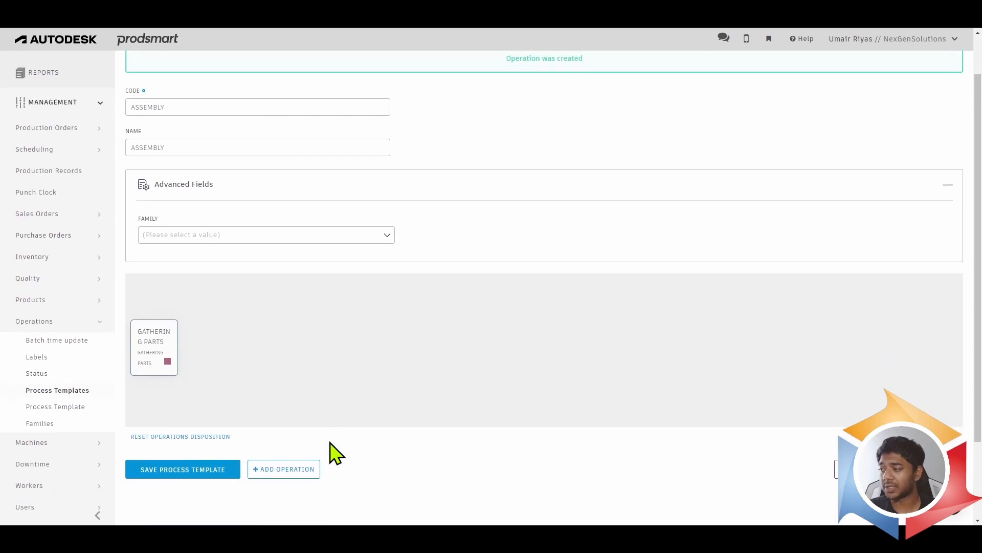
pyautogui.click(288, 469)
pyautogui.click(203, 110)
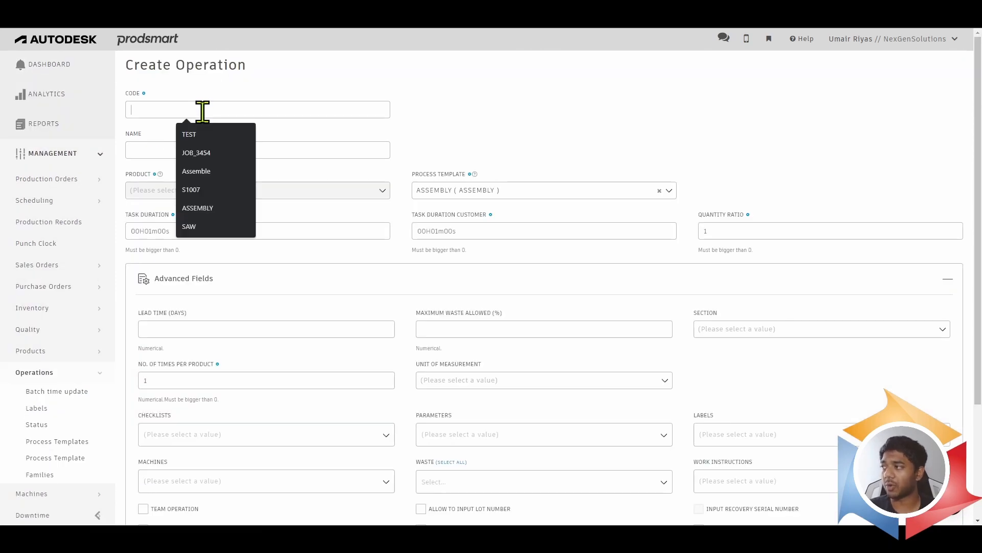
pyautogui.write('GLUEING')
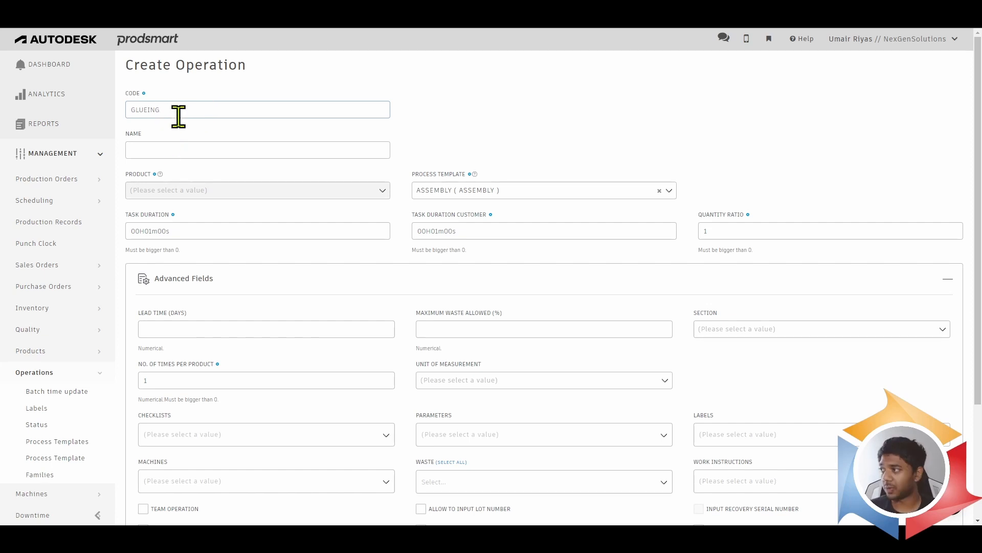
pyautogui.moveTo(178, 115); pyautogui.dragTo(72, 99)
pyautogui.click(132, 149)
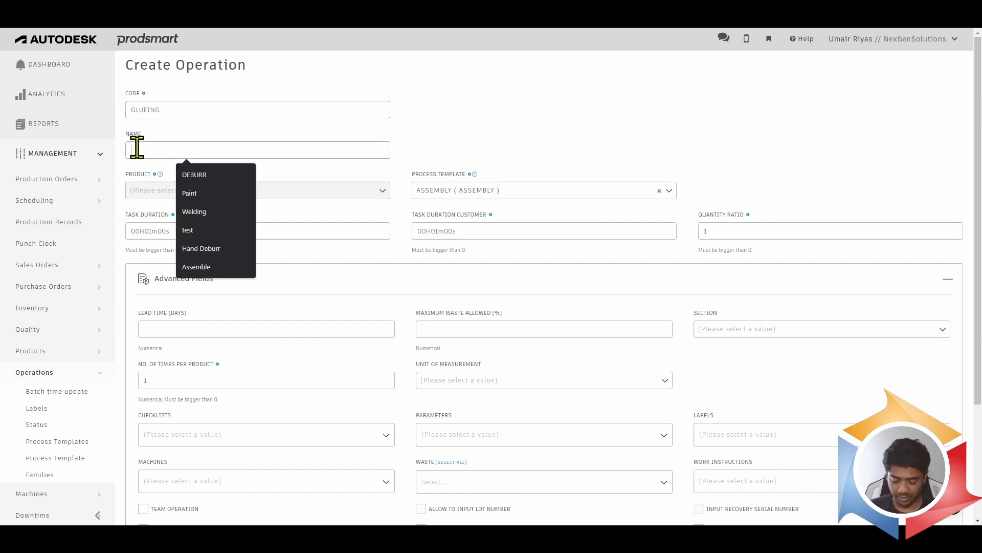
pyautogui.click(200, 171)
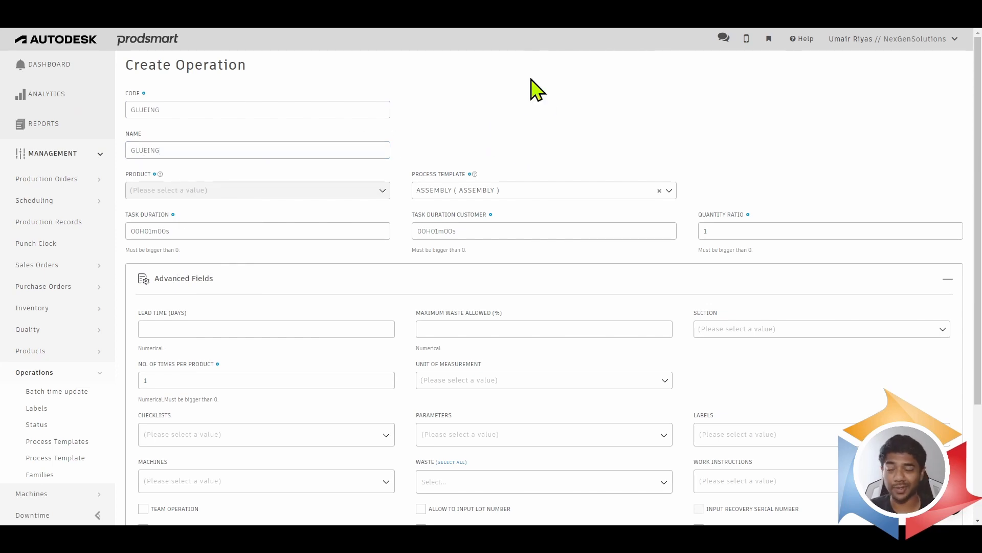
# - Save the GLUEING operation with its default durations, and save the ASSEMBLY process template
pyautogui.scroll(-3, 369, 314)
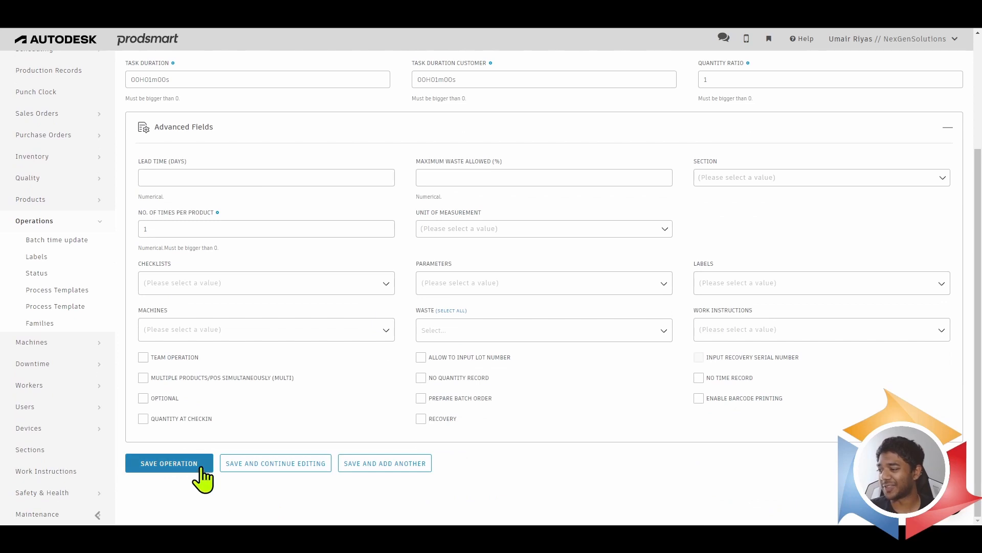
pyautogui.click(202, 469)
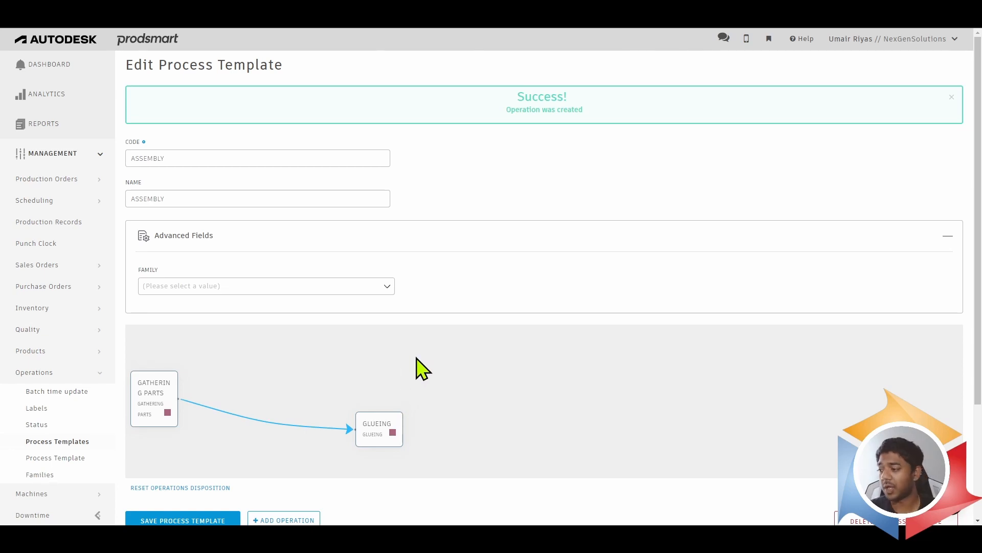
pyautogui.scroll(-1, 420, 367)
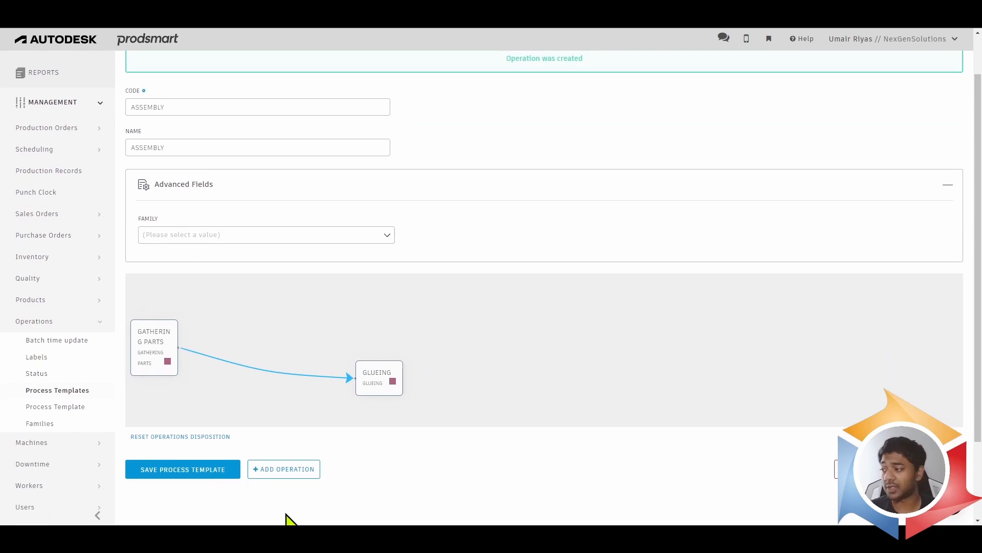
pyautogui.click(193, 483)
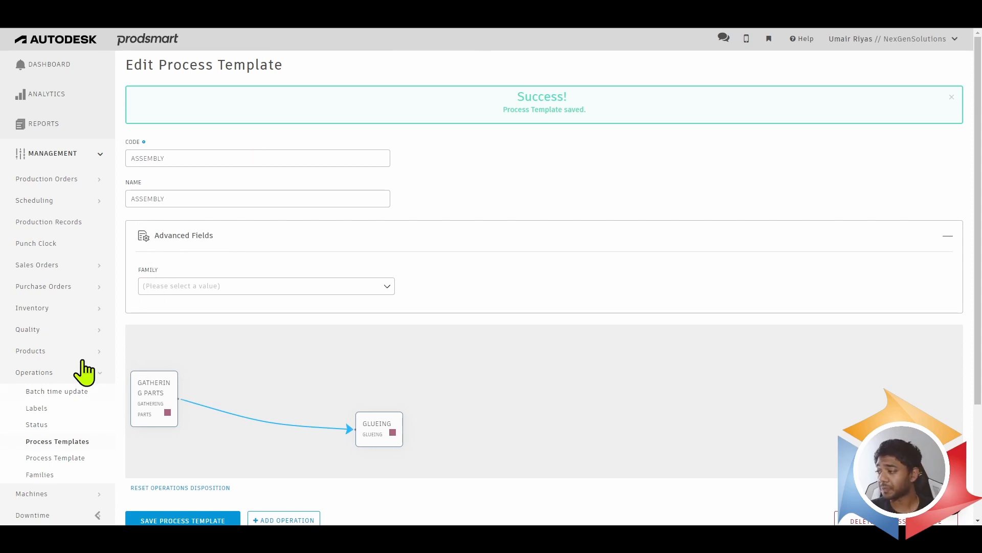
# - Review the fields and shift choices for creating a machine without saving one, and open the machine status overview
pyautogui.scroll(-2, 79, 399)
pyautogui.click(39, 394)
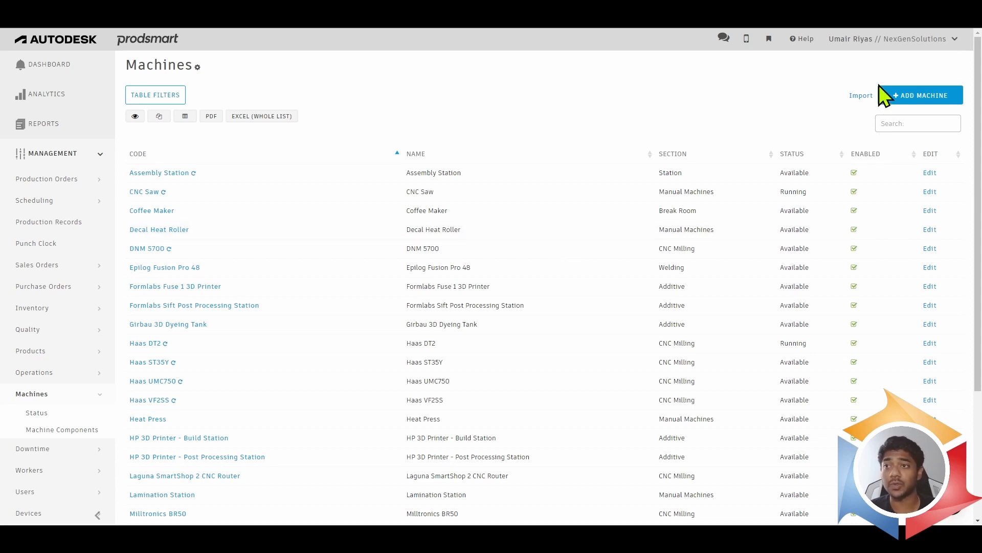
pyautogui.click(955, 102)
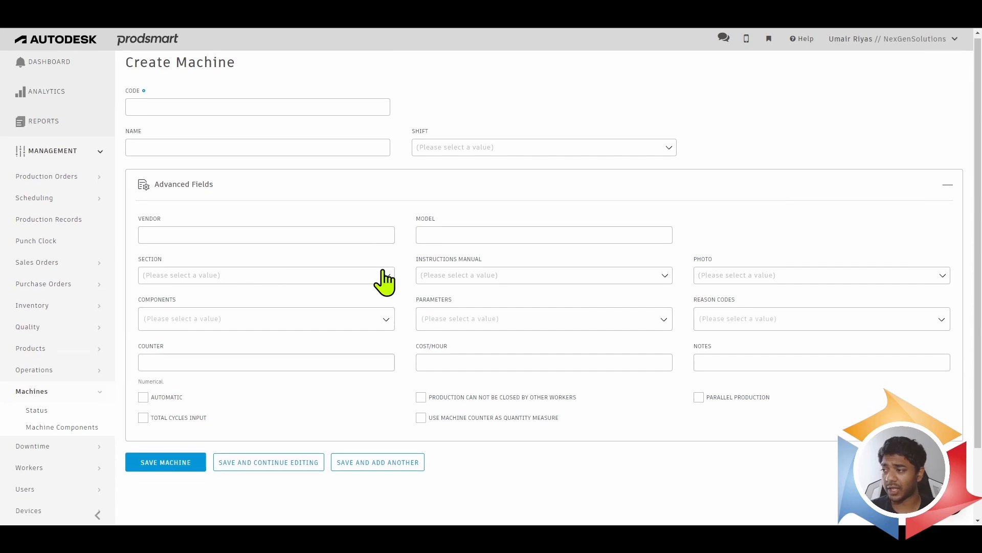
pyautogui.scroll(-1, 382, 272)
pyautogui.scroll(1, 382, 272)
pyautogui.click(544, 153)
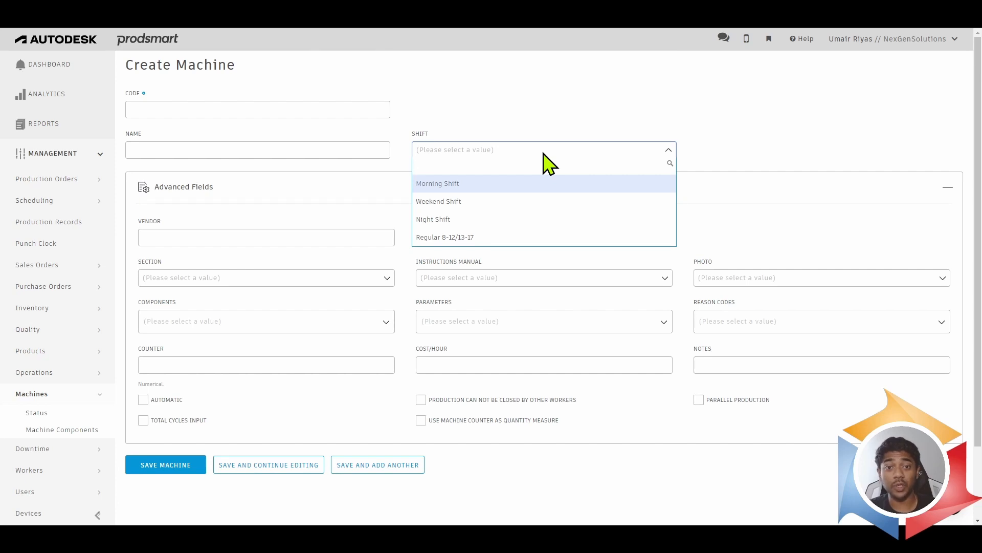
pyautogui.click(603, 96)
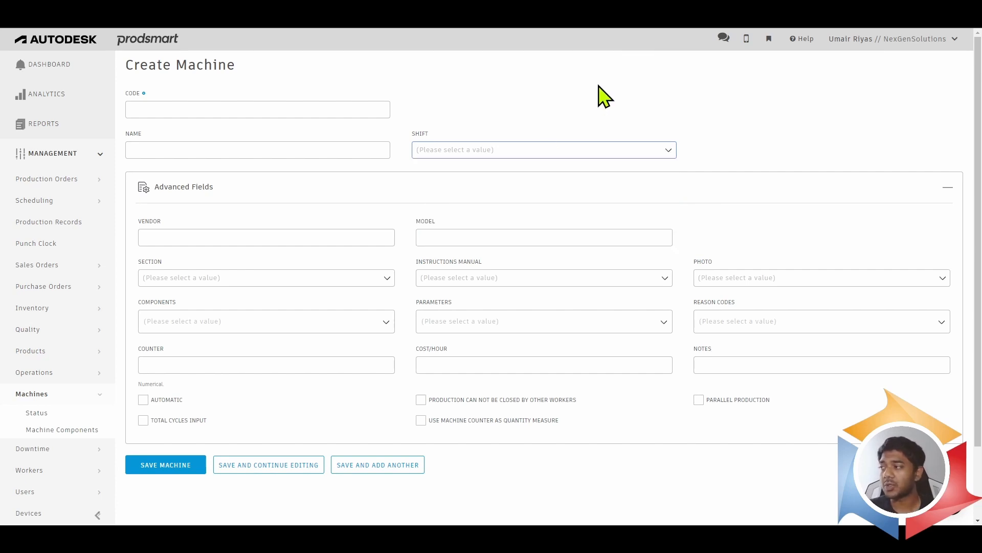
pyautogui.click(40, 413)
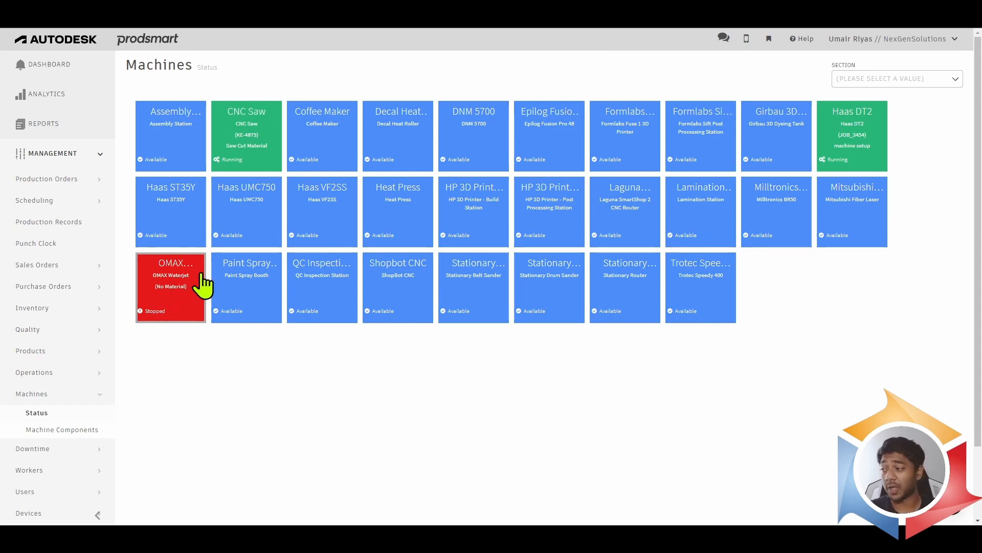
# - Review the advanced fields and section choices for creating a worker without saving one, and open the worker status overview
pyautogui.click(52, 468)
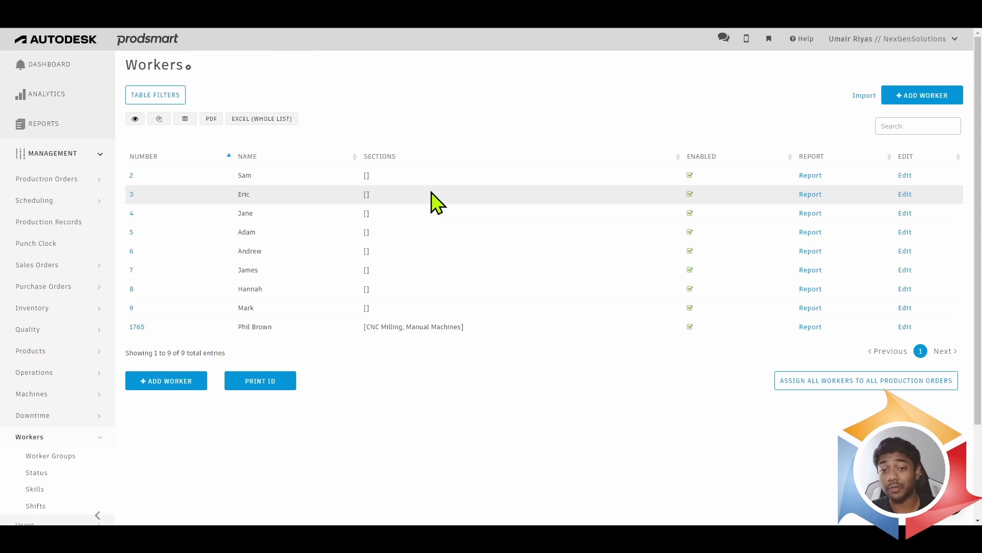
pyautogui.click(901, 96)
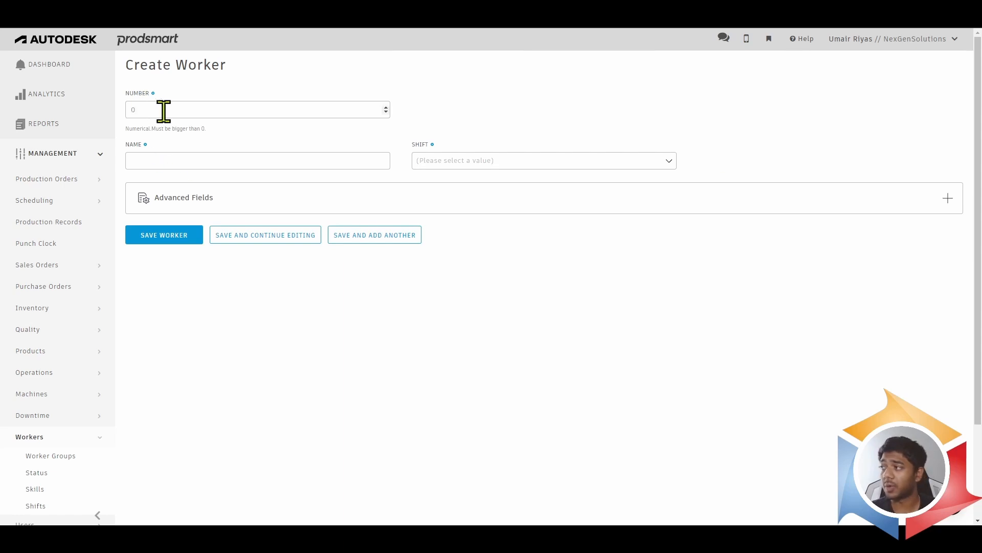
pyautogui.click(199, 198)
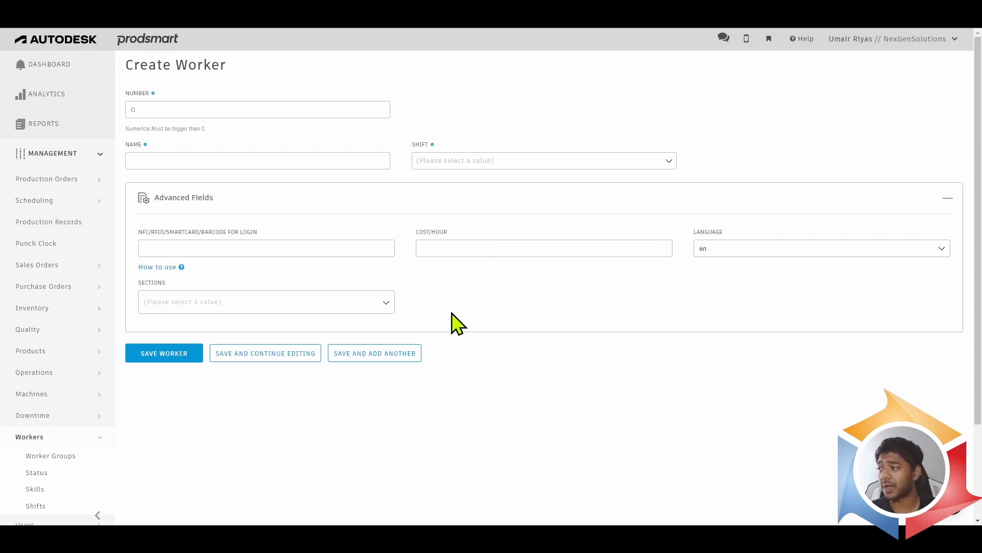
pyautogui.click(345, 305)
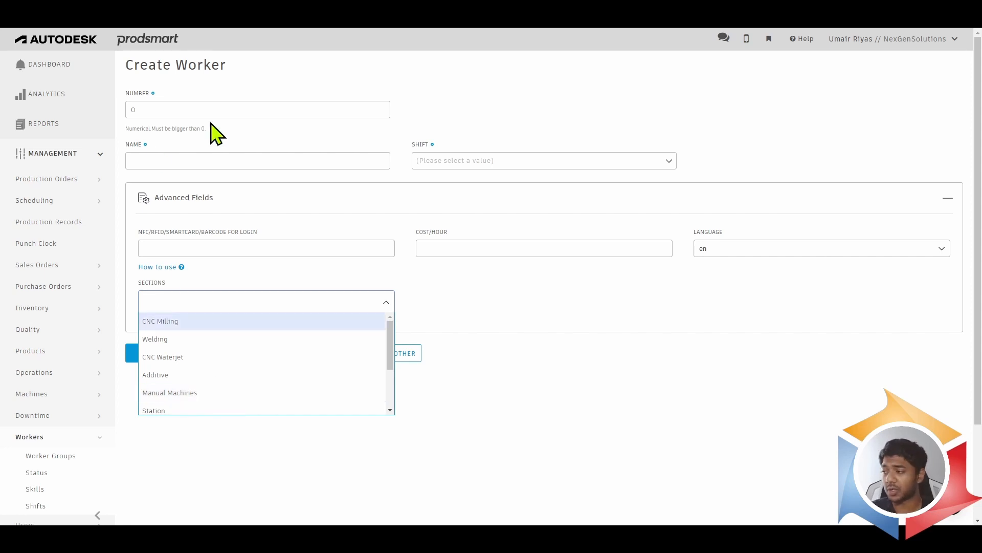
pyautogui.click(492, 334)
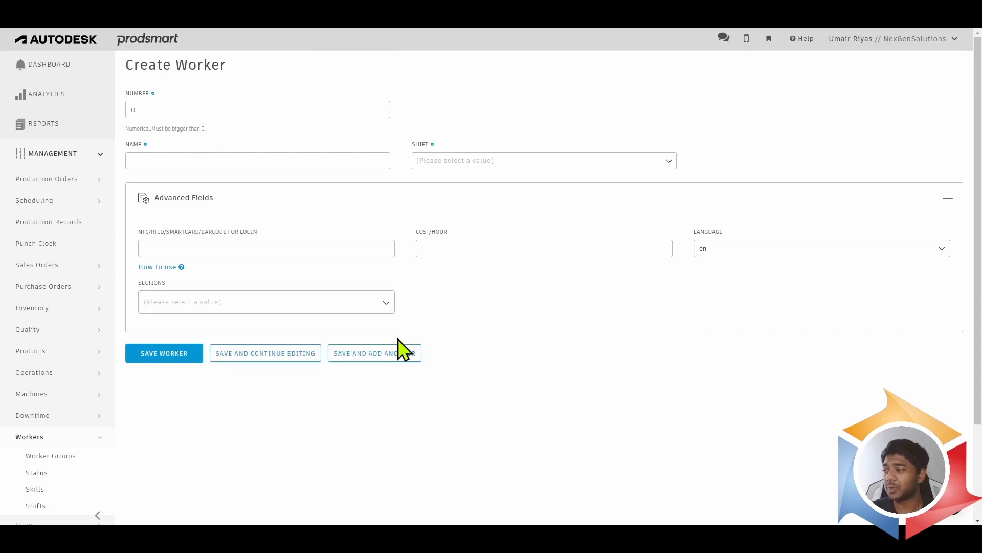
pyautogui.click(64, 488)
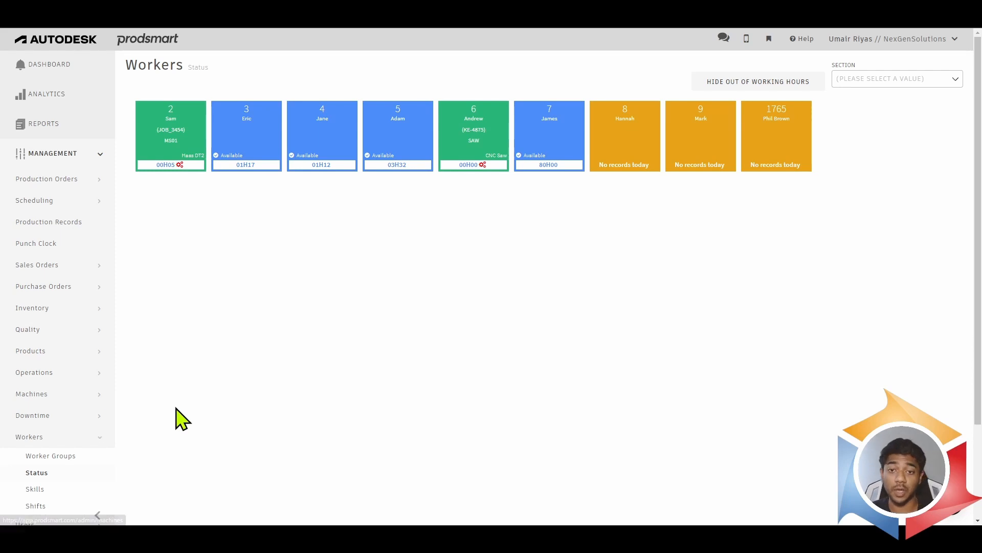
# - Look over the open production orders, add a new production order and enter its job code
pyautogui.click(58, 181)
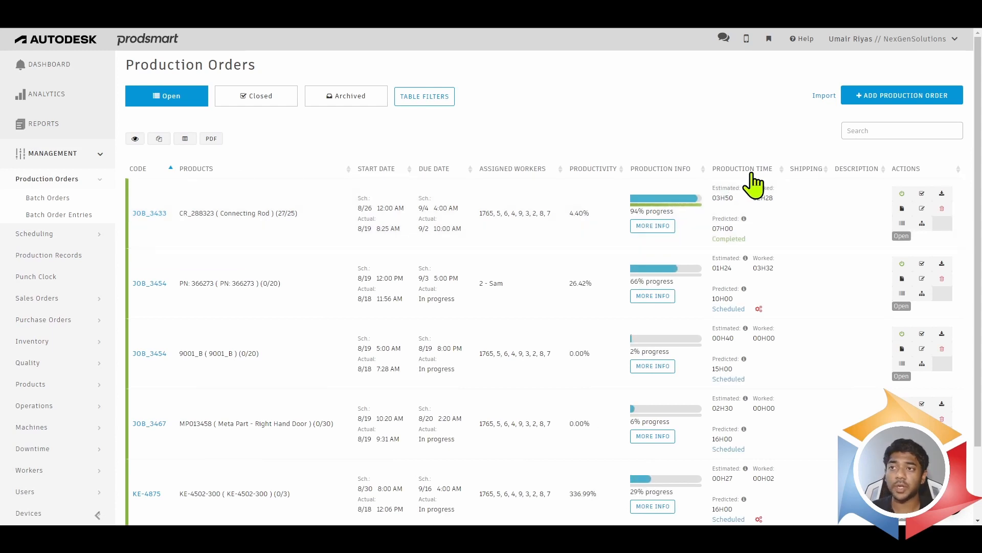
pyautogui.scroll(-3, 307, 268)
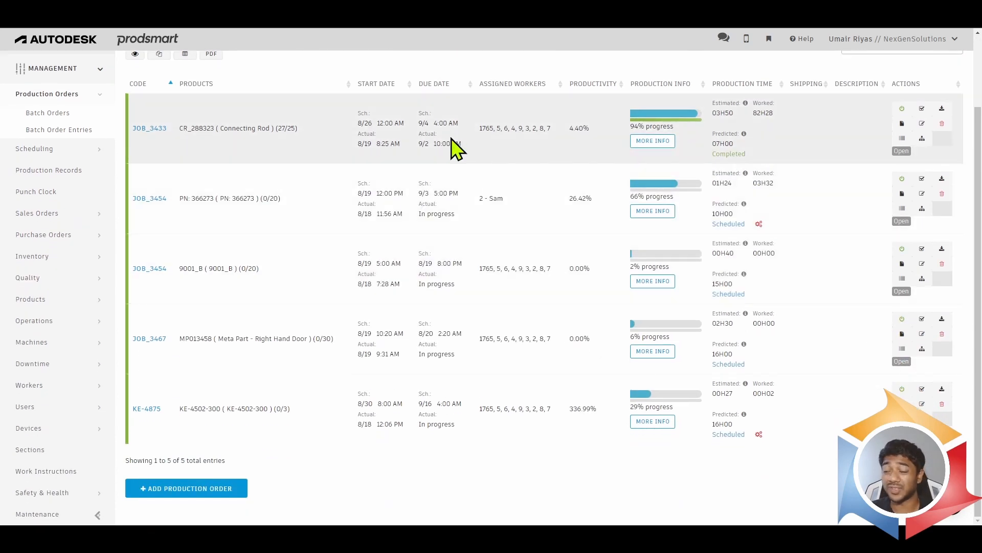
pyautogui.scroll(3, 467, 346)
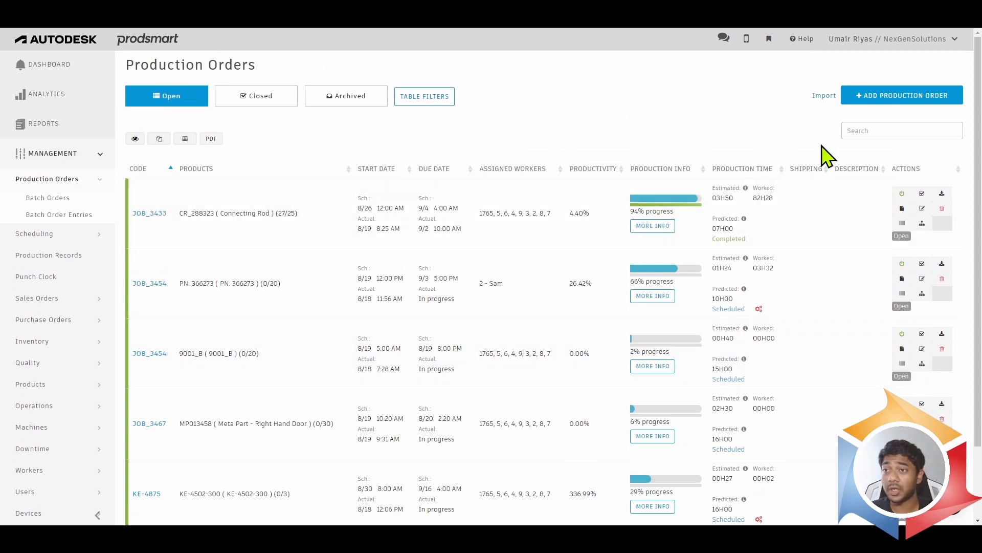
pyautogui.click(919, 96)
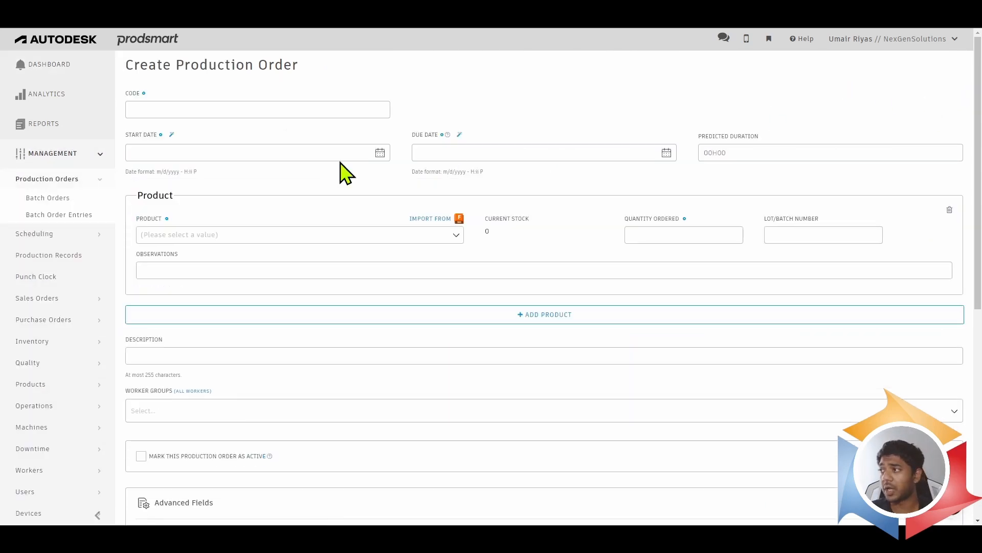
pyautogui.click(294, 109)
pyautogui.write('JOB')
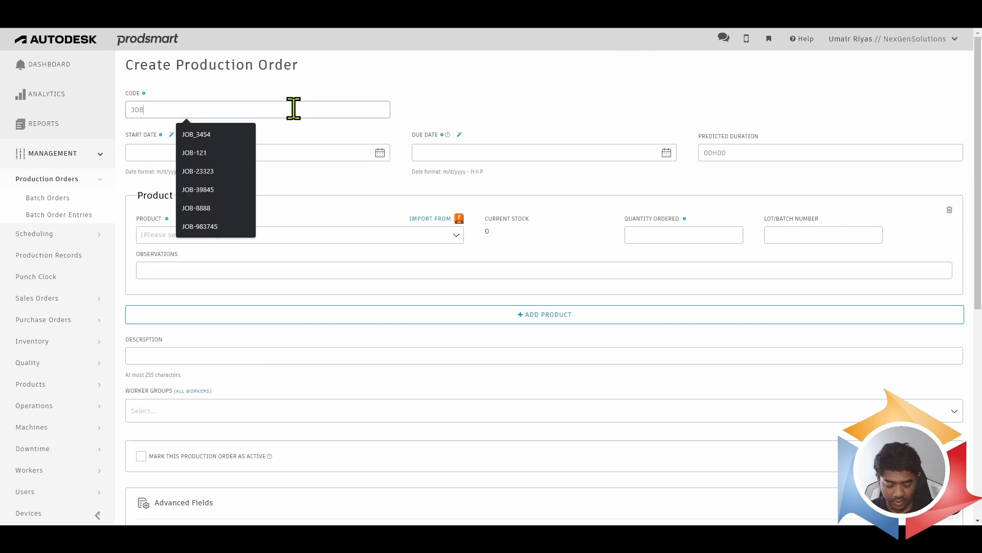
pyautogui.write('-9567')
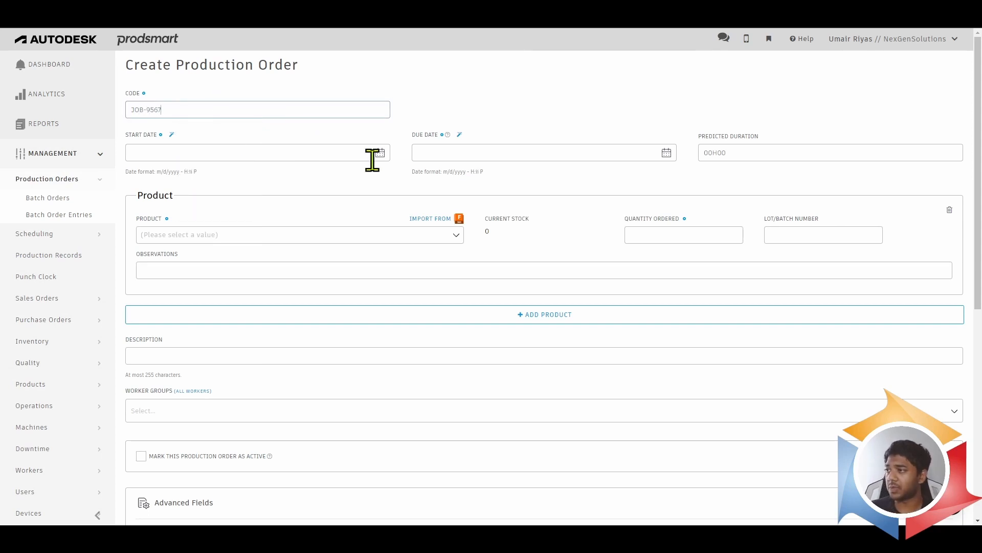
# - Set the production order's start date to 8/21/2023 at 8:00 AM
pyautogui.click(333, 152)
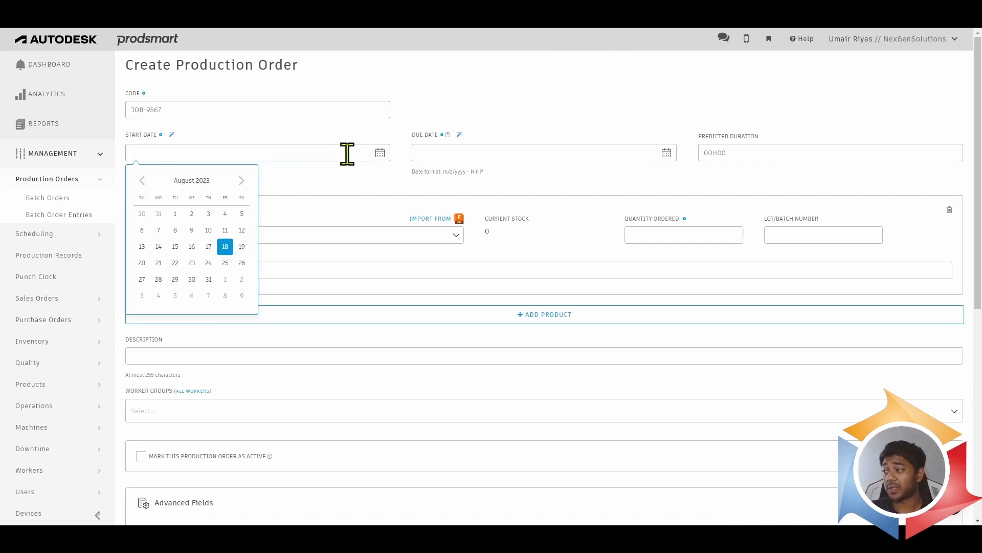
pyautogui.click(158, 262)
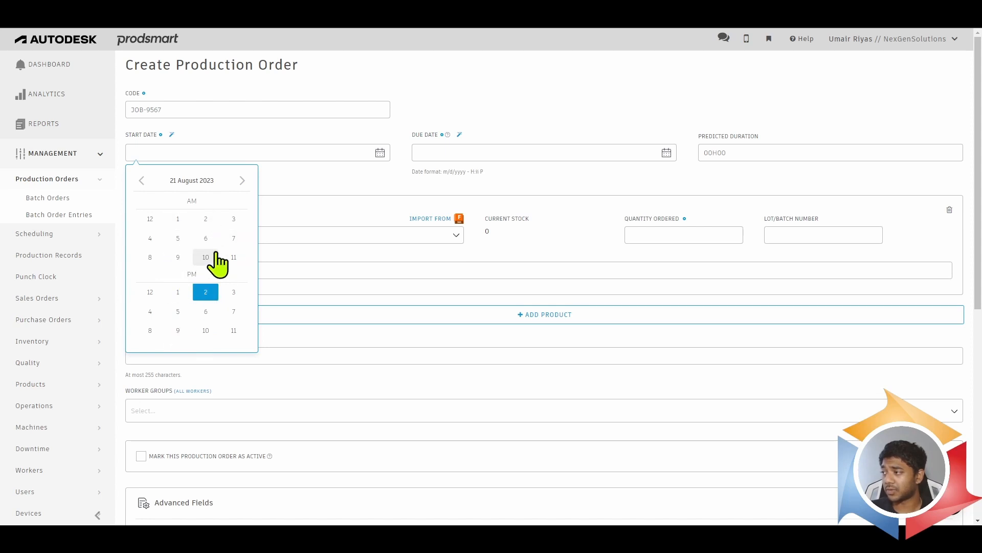
pyautogui.click(151, 259)
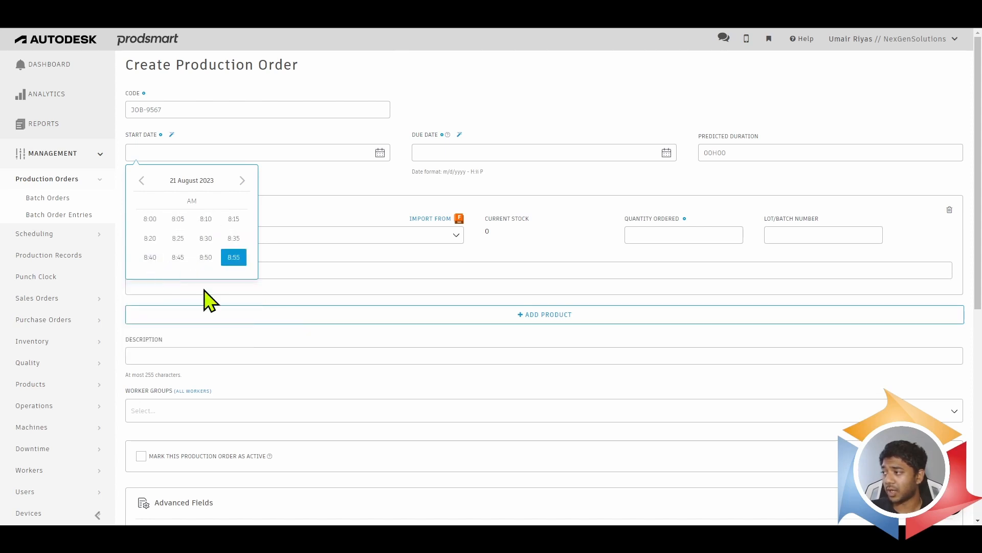
pyautogui.click(149, 217)
pyautogui.click(226, 149)
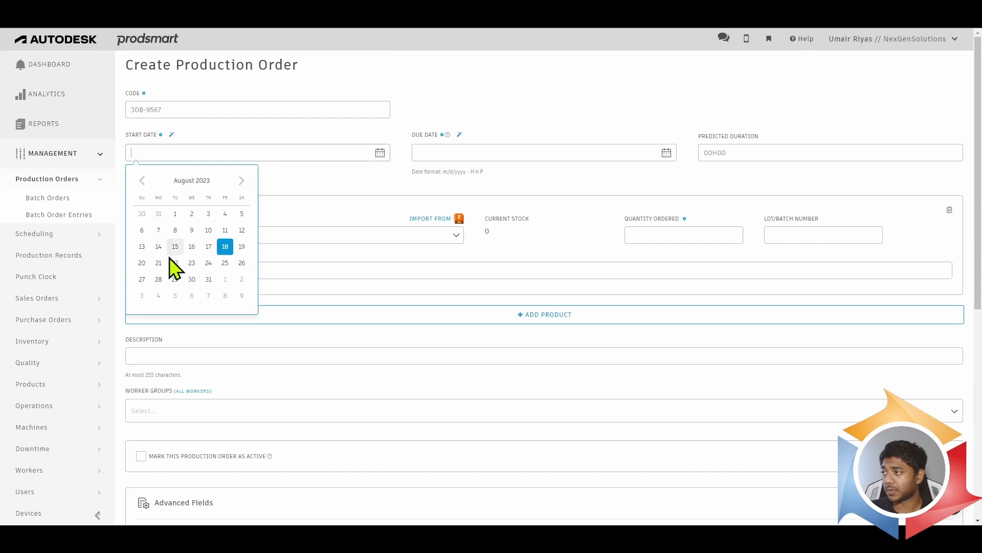
pyautogui.click(145, 262)
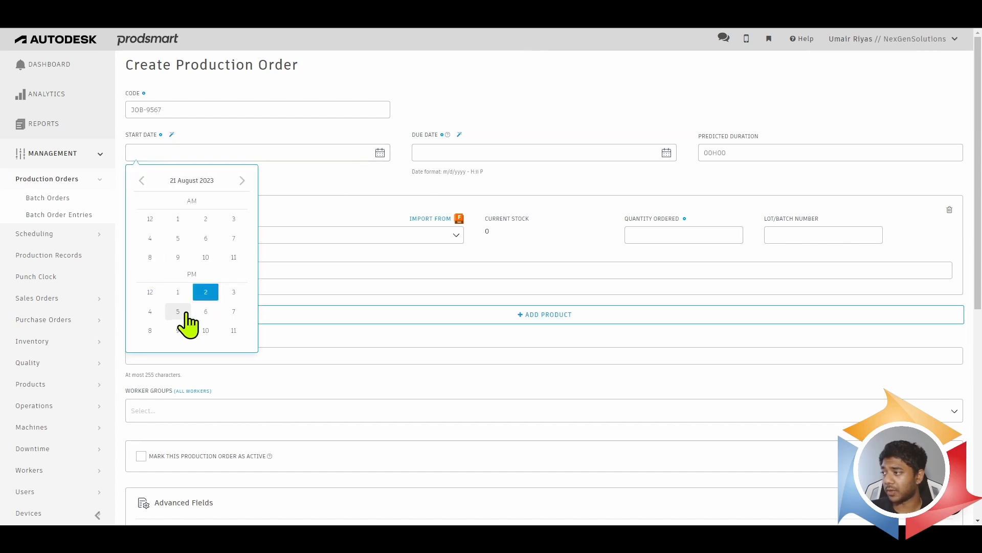
pyautogui.click(150, 257)
pyautogui.click(151, 220)
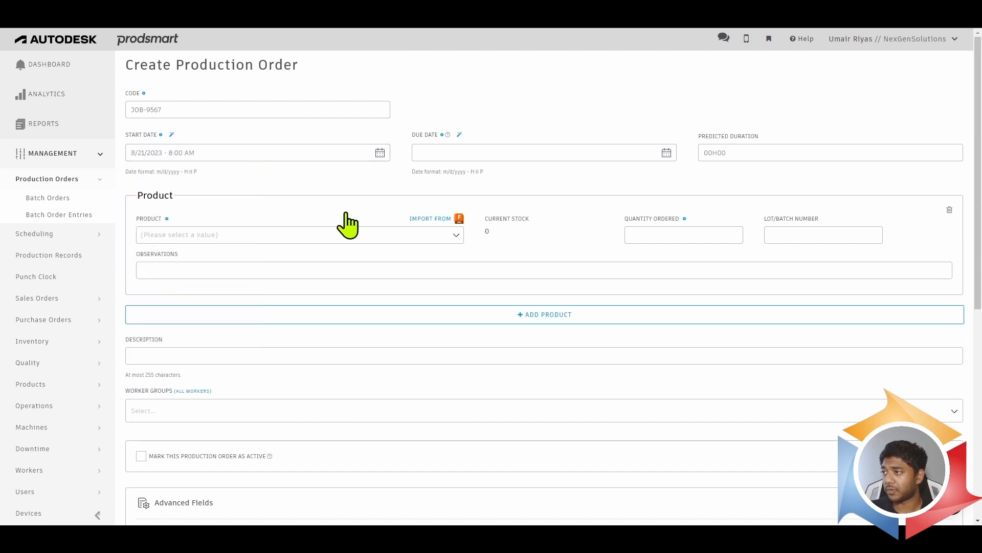
# - Set the production order's due date to 8/31/2023 at 5:00 PM and its predicted duration to 40 hours
pyautogui.click(469, 153)
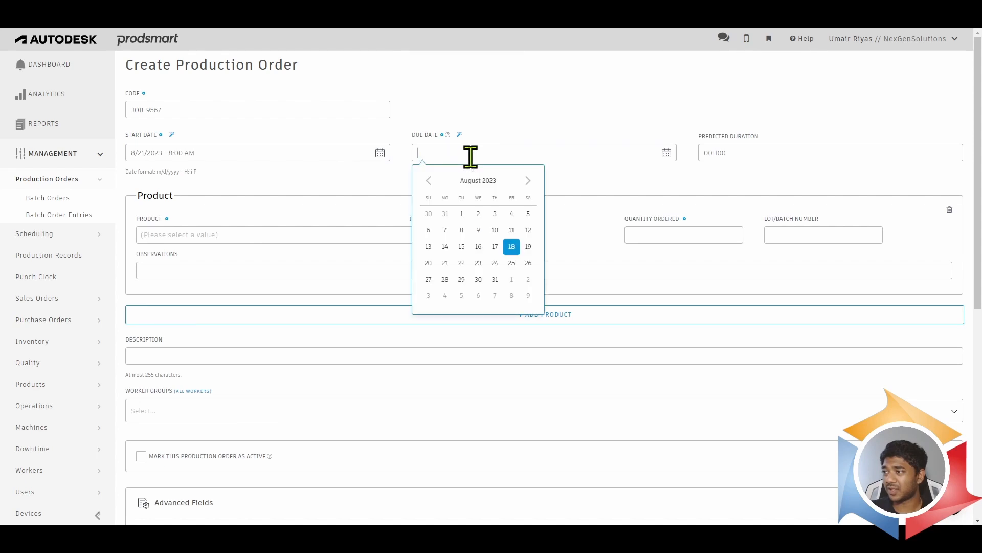
pyautogui.click(496, 285)
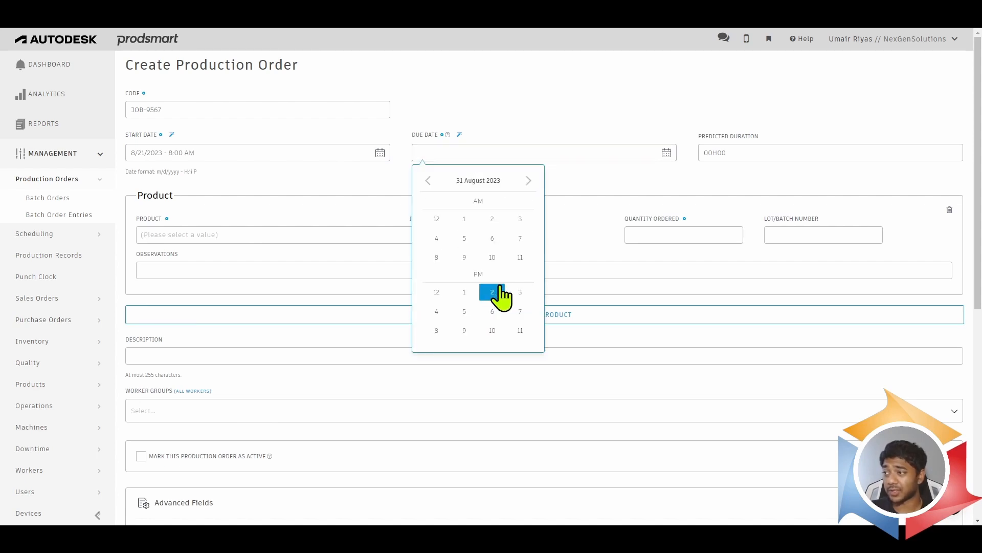
pyautogui.click(464, 311)
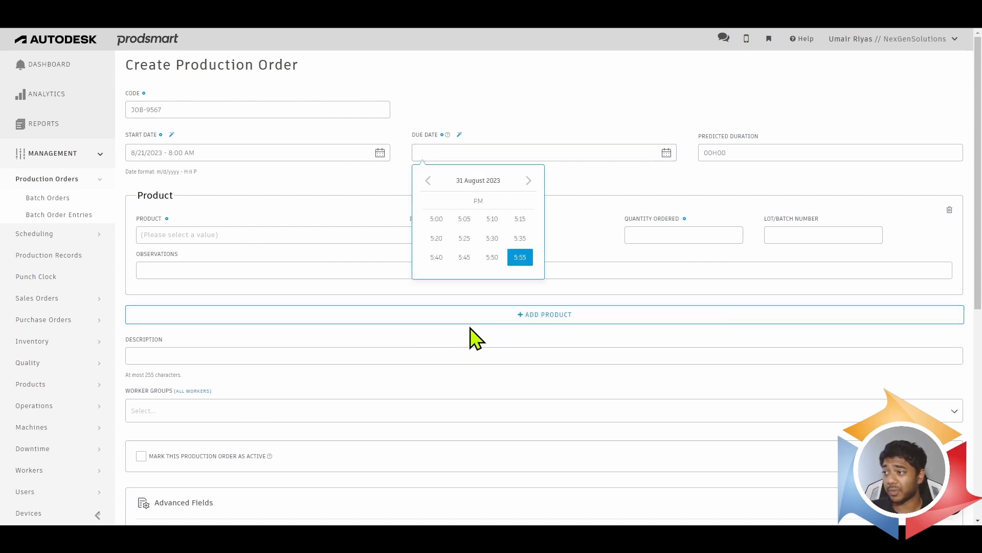
pyautogui.click(737, 153)
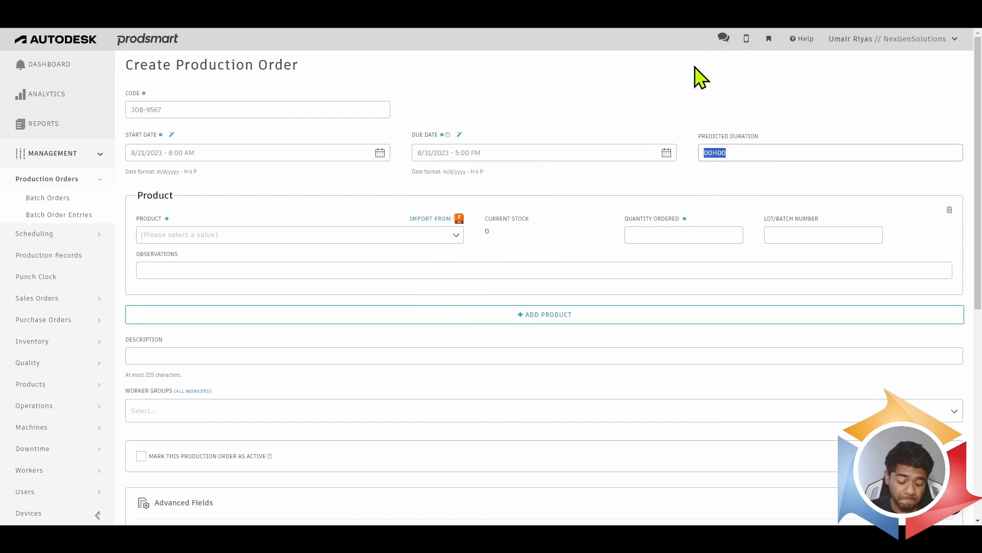
pyautogui.write('40')
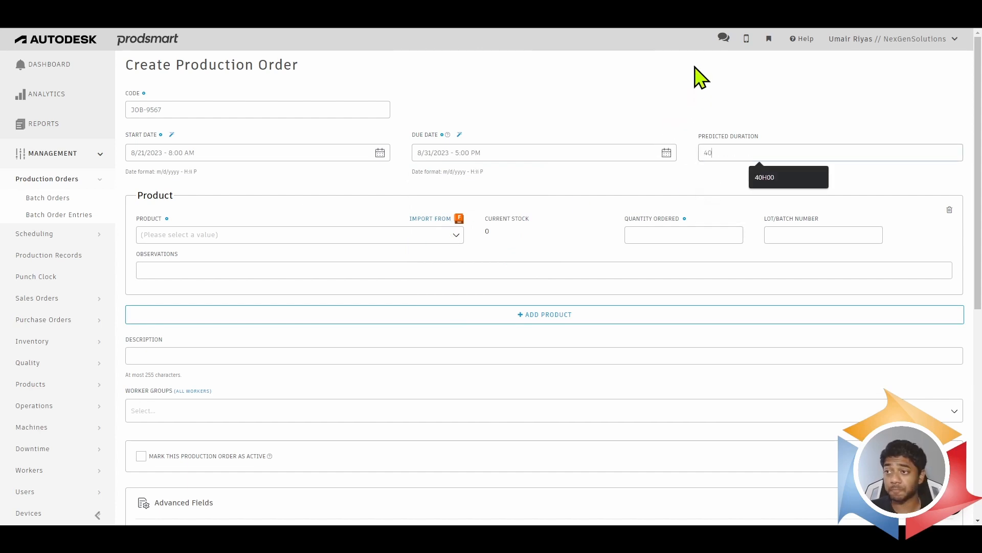
pyautogui.click(694, 88)
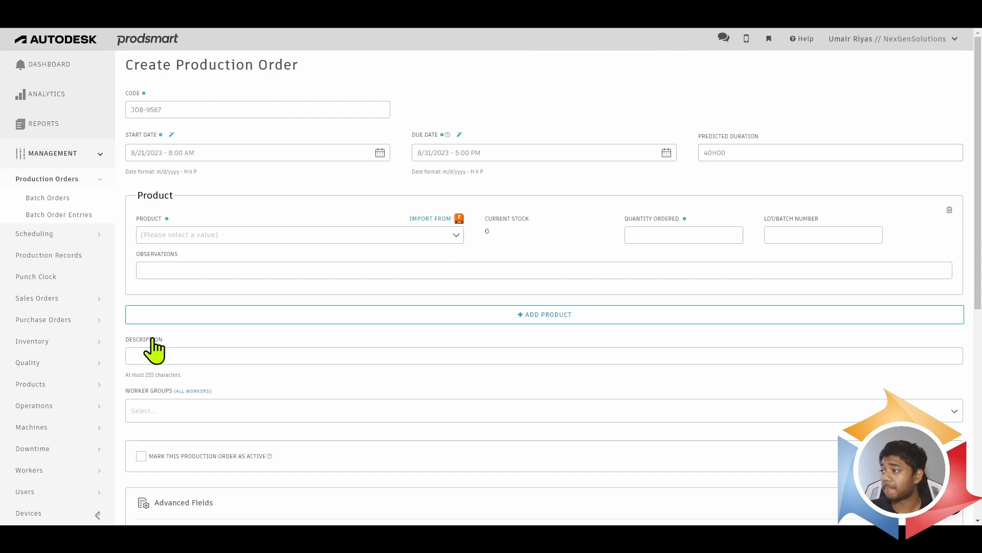
# - Select PN: 366275 as the production order's product and check the Fusion 360 product import without importing anything
pyautogui.click(315, 234)
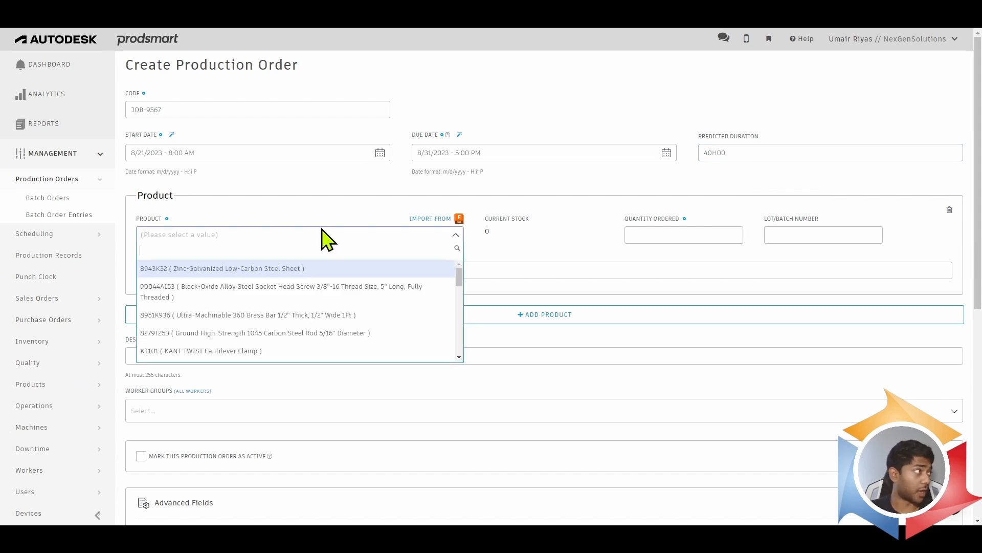
pyautogui.write('366')
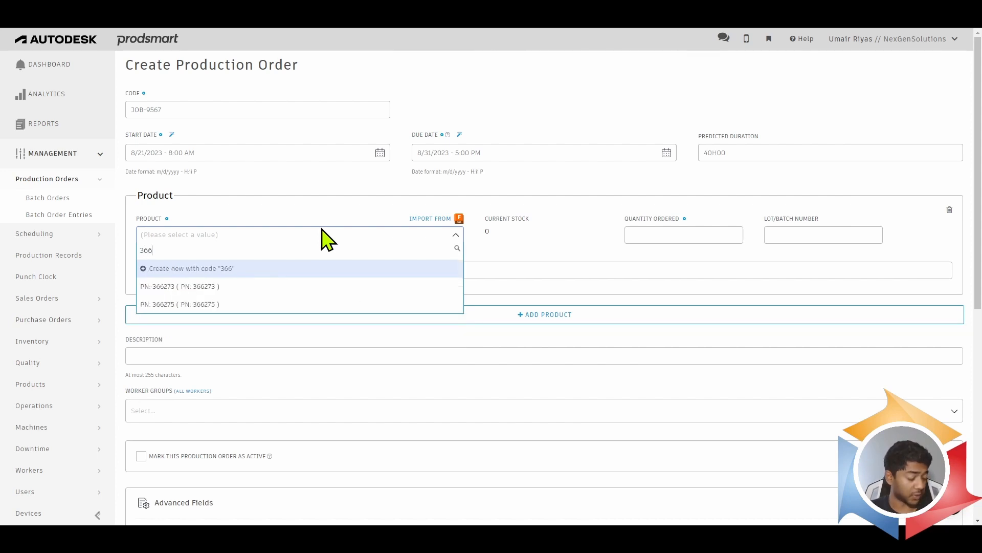
pyautogui.write('275')
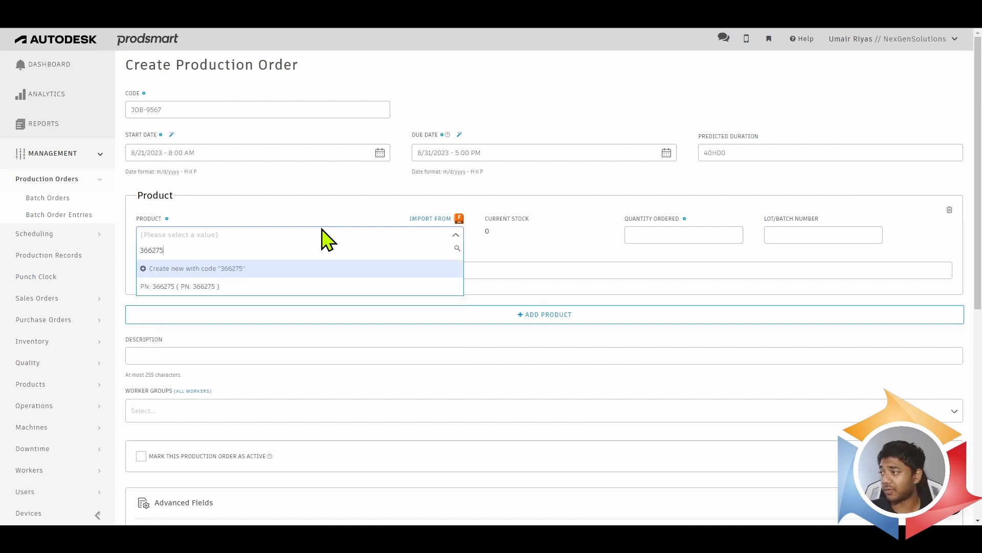
pyautogui.click(259, 286)
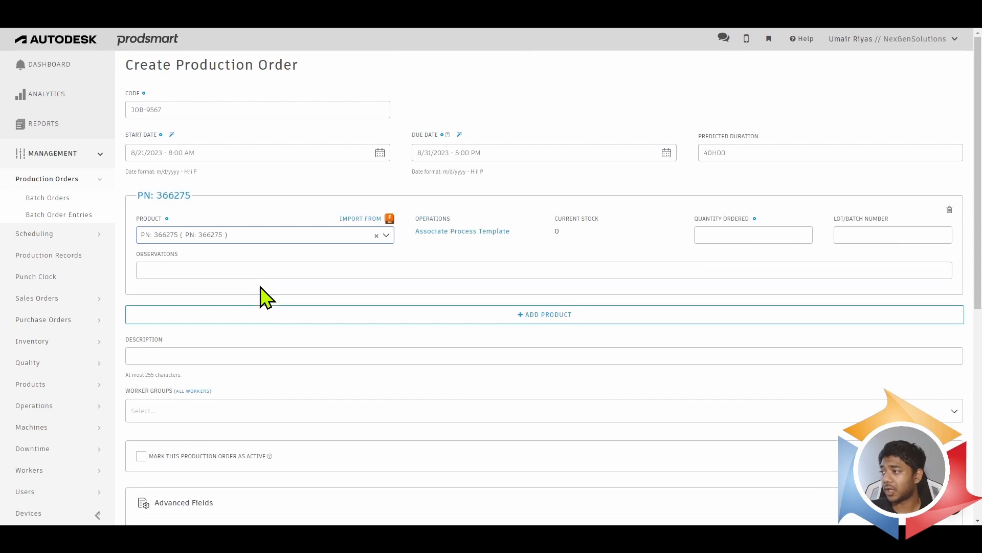
pyautogui.click(373, 218)
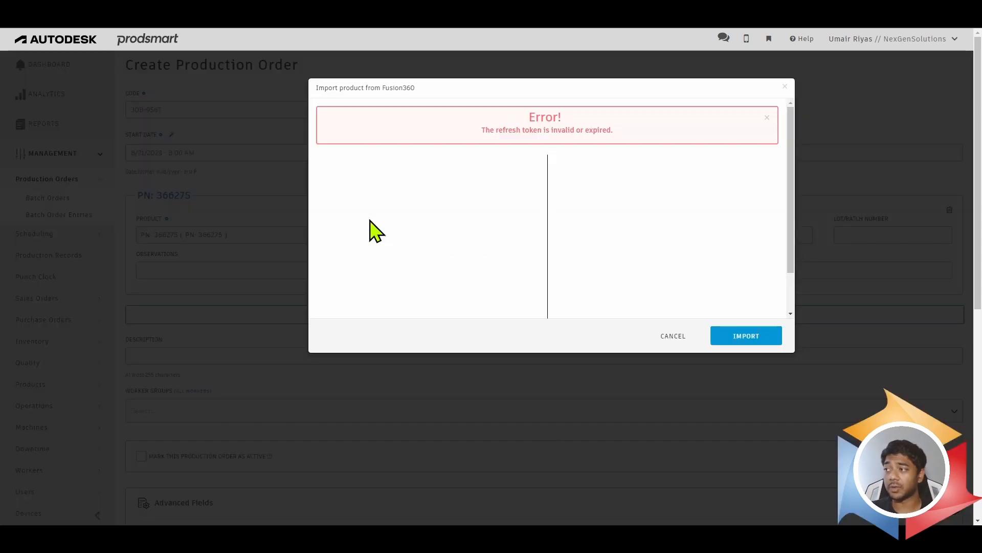
pyautogui.click(673, 336)
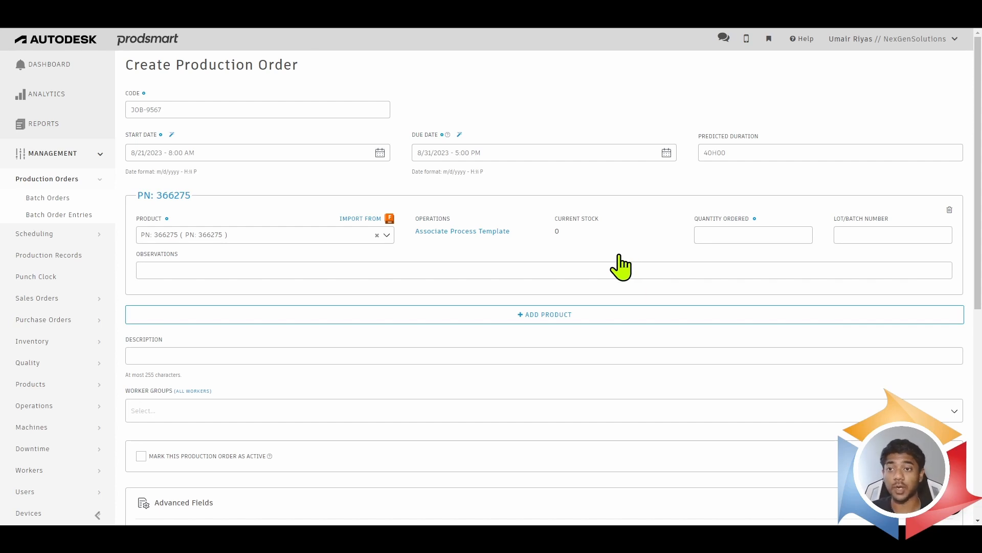
# - Set the quantity ordered of PN: 366275 to 15
pyautogui.click(708, 236)
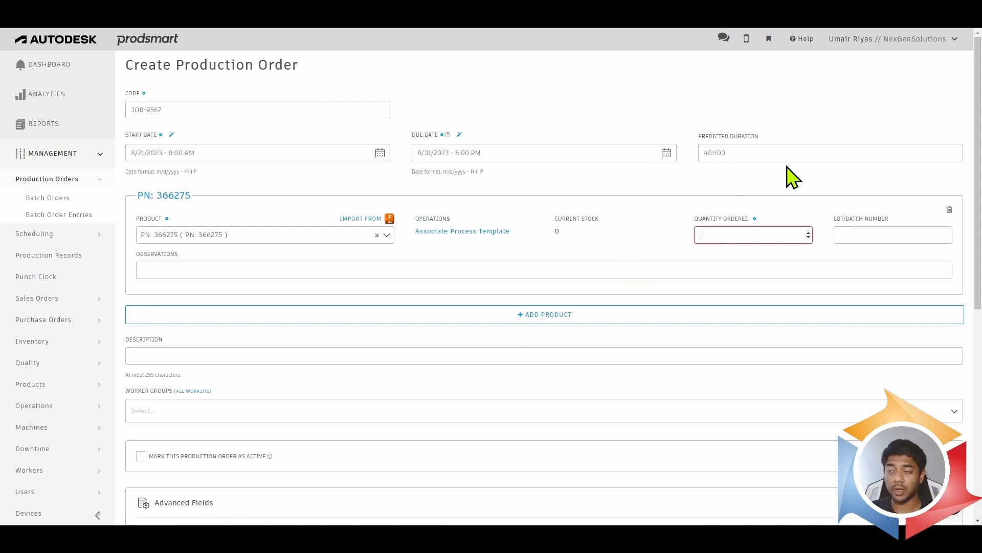
pyautogui.write('15')
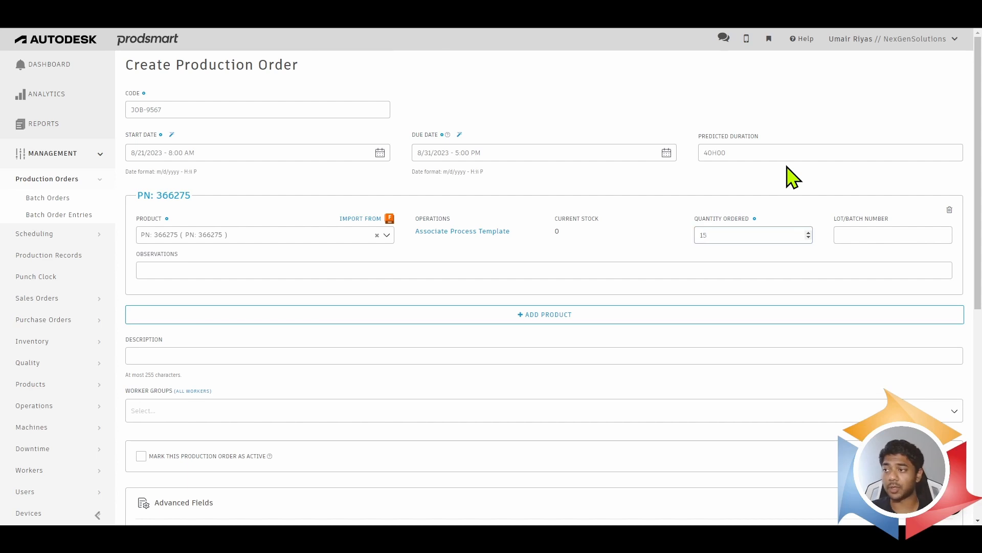
pyautogui.click(776, 185)
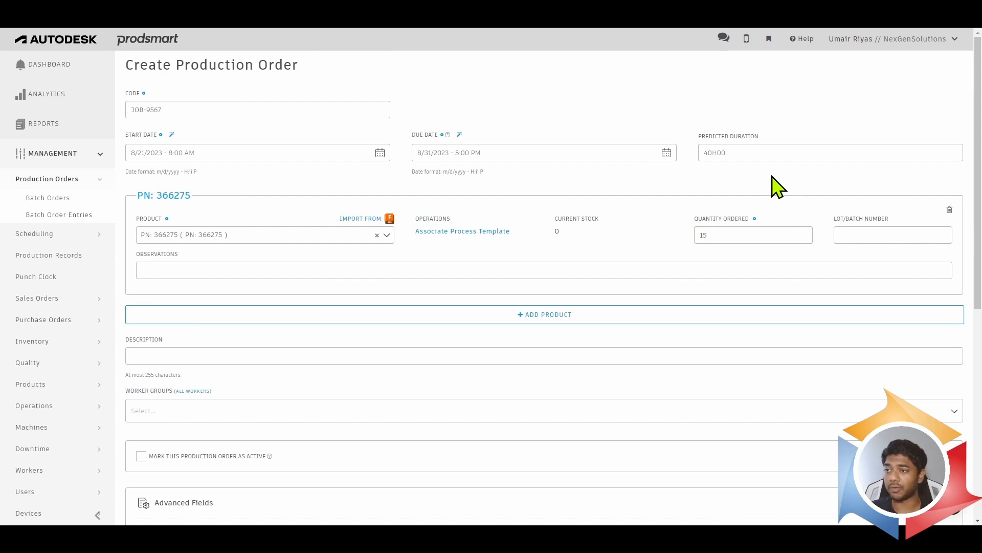
# - Associate the PROCESS101 process template from the CNC_OPERATIONS group with the ordered product
pyautogui.click(494, 241)
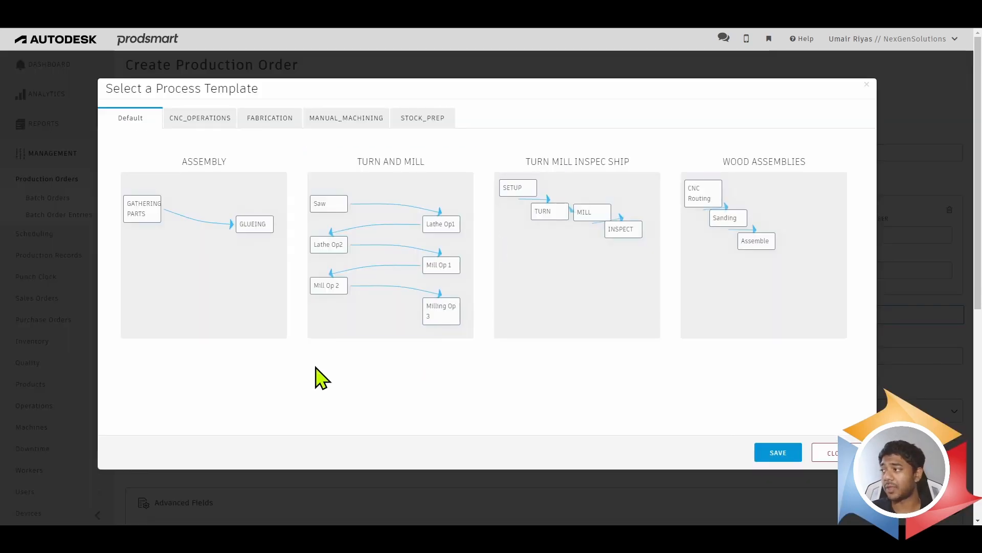
pyautogui.click(229, 122)
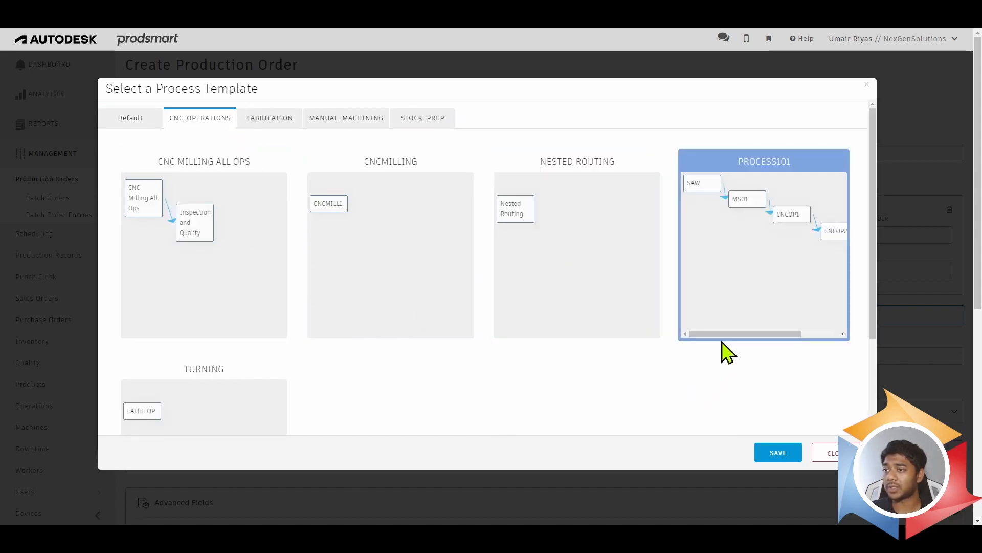
pyautogui.click(781, 246)
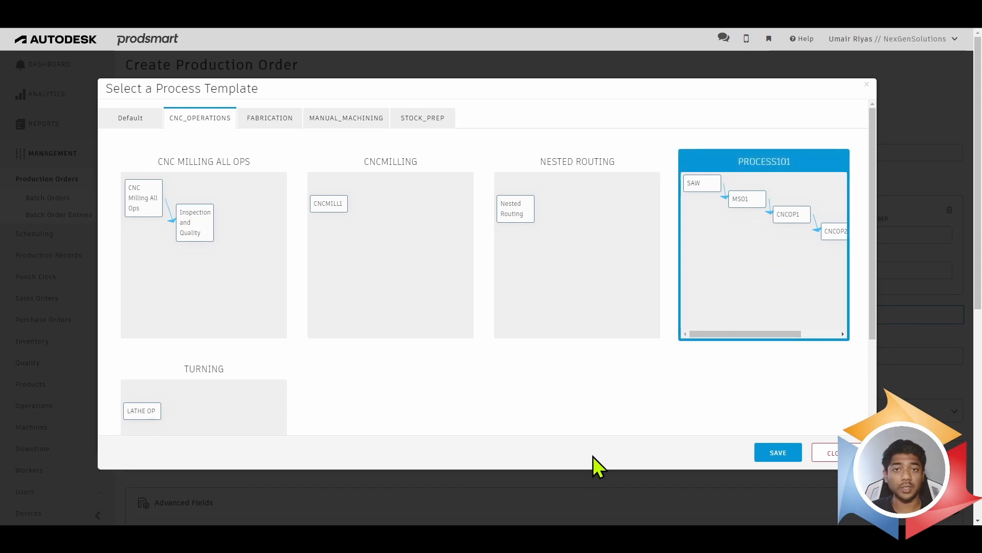
pyautogui.click(790, 454)
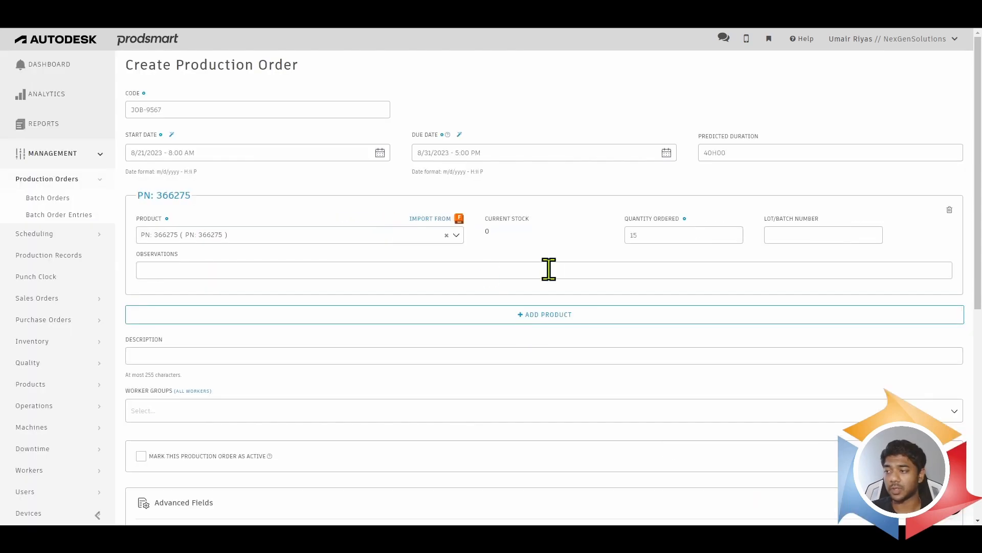
# - Assign the worker group All to the production order and mark the order as active
pyautogui.scroll(-2, 563, 256)
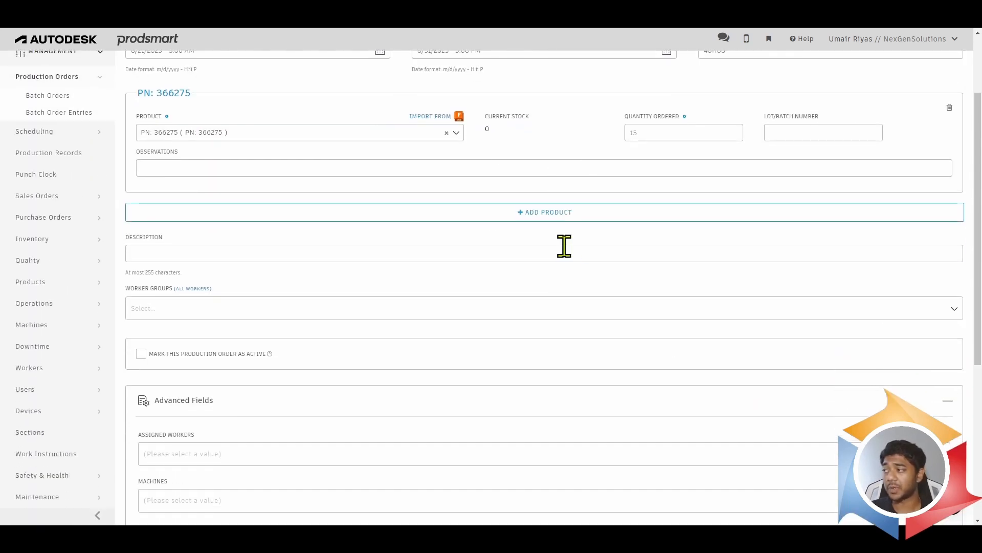
pyautogui.click(178, 307)
pyautogui.click(177, 327)
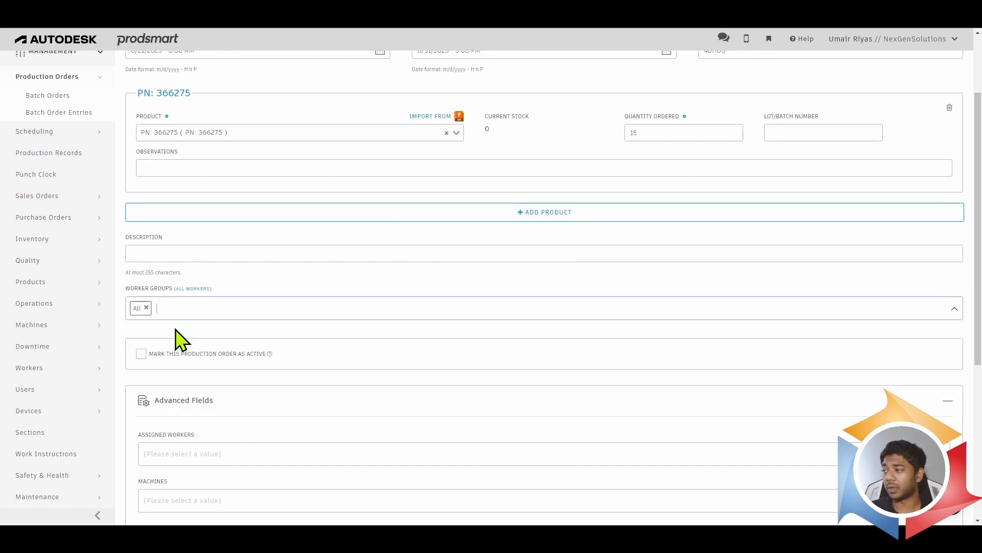
pyautogui.click(184, 354)
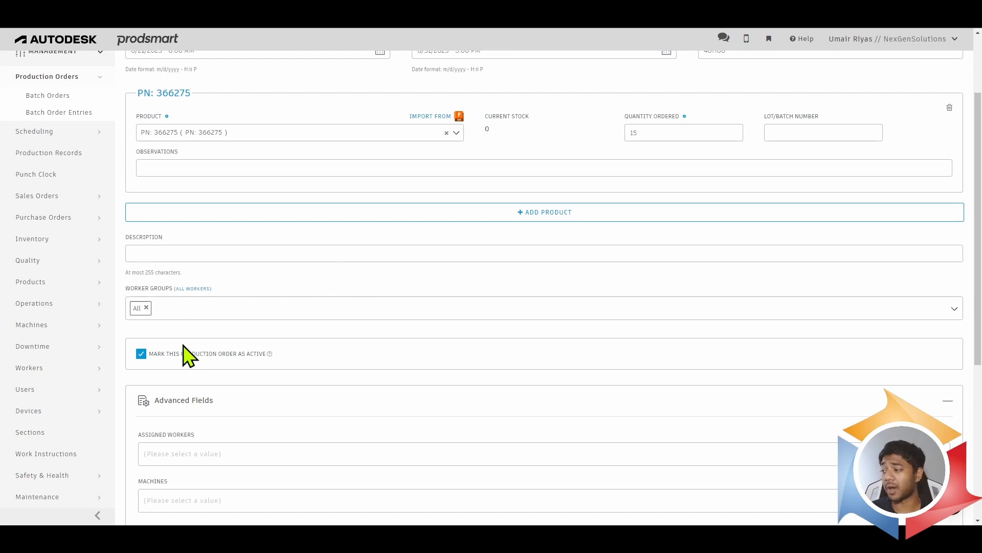
# - Collapse the advanced fields, review the order's entries and save the production order
pyautogui.scroll(-5, 183, 357)
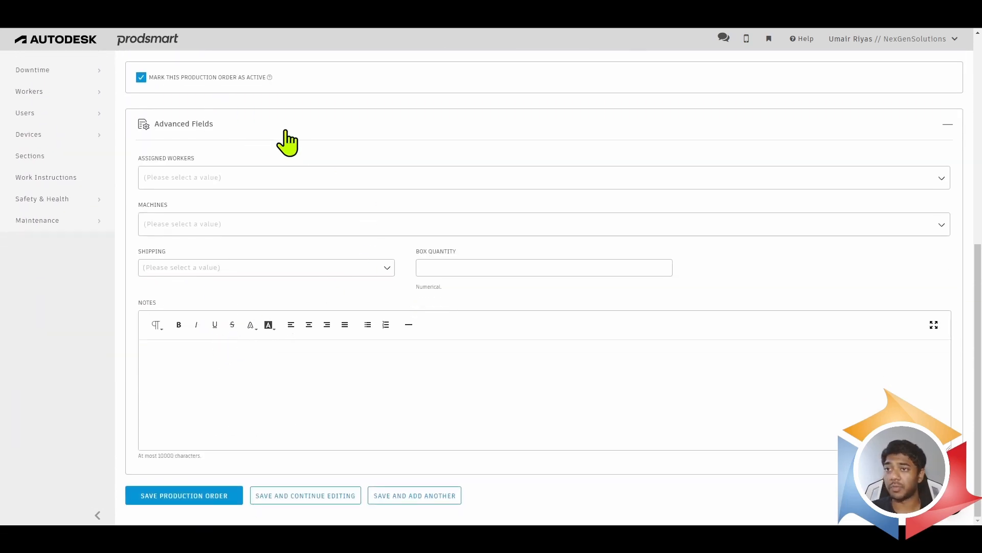
pyautogui.click(287, 141)
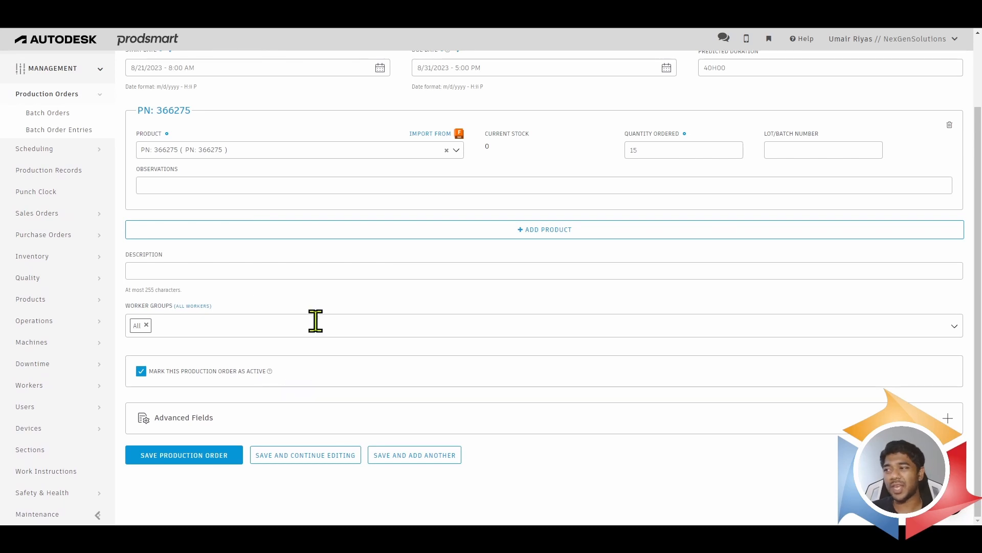
pyautogui.scroll(1, 317, 310)
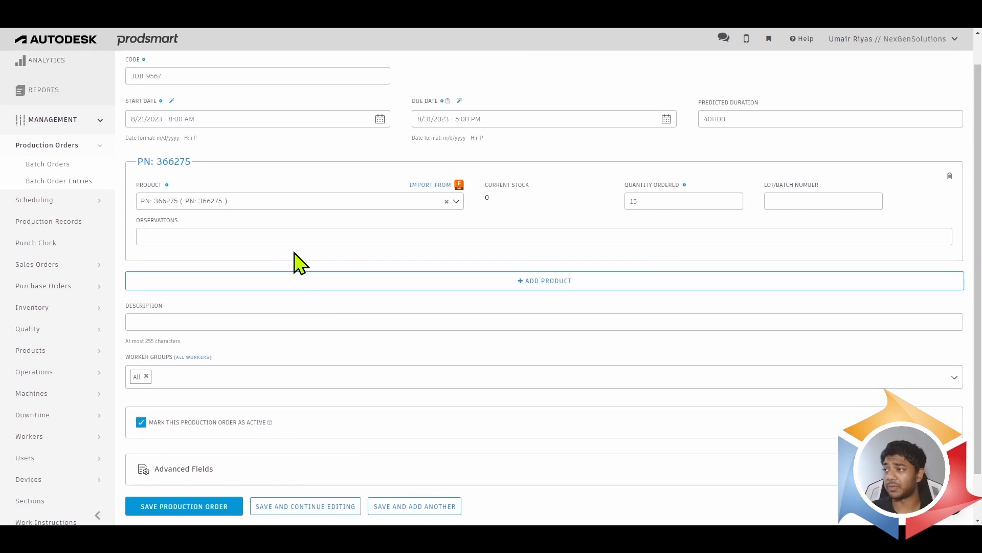
pyautogui.scroll(1, 285, 235)
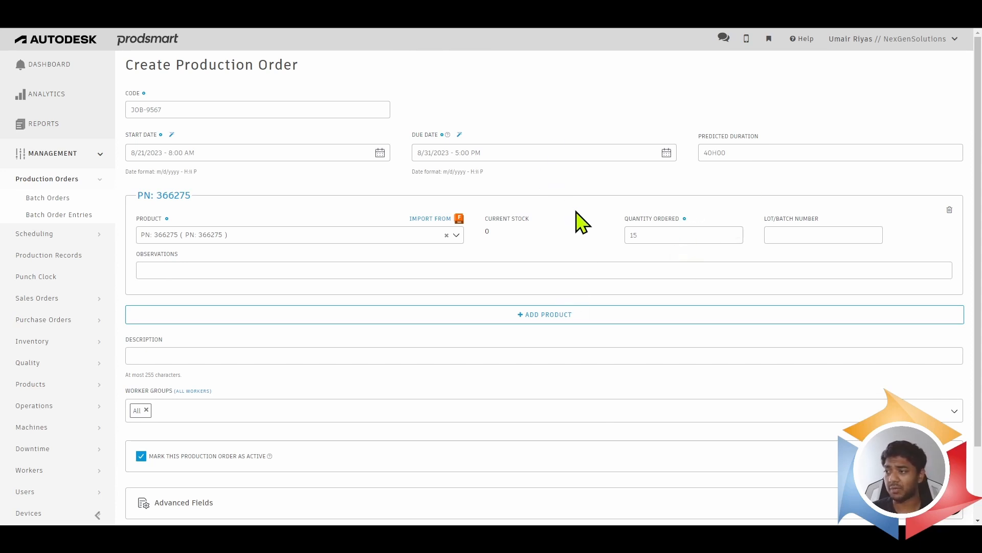
pyautogui.scroll(-2, 577, 220)
pyautogui.click(227, 456)
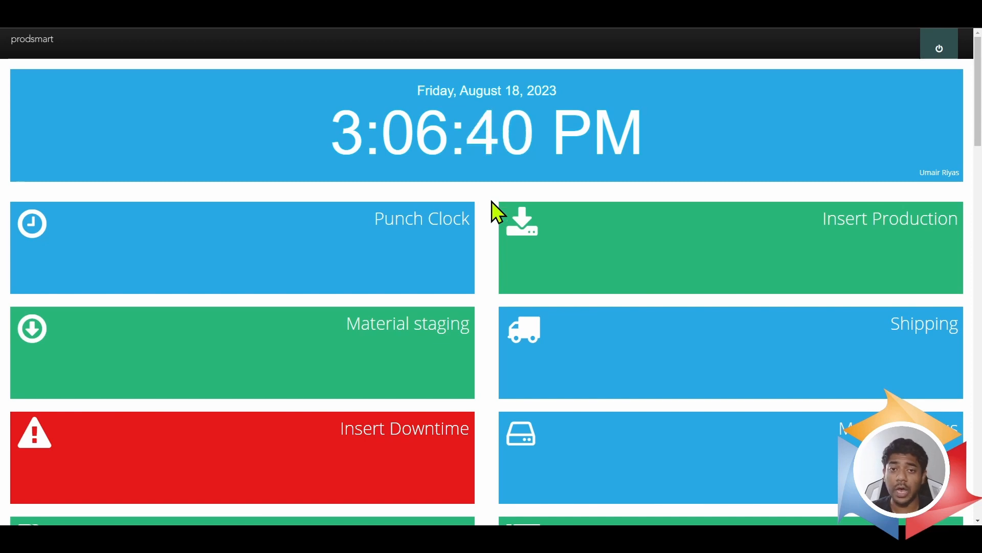
# - Open production entry in the shop-floor terminal and log in with the worker ID
pyautogui.click(685, 238)
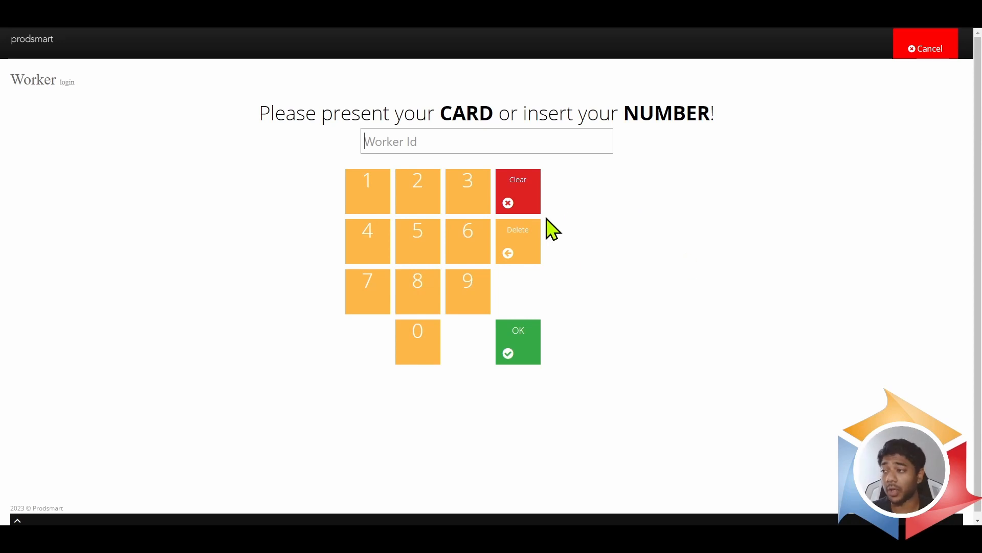
pyautogui.click(463, 189)
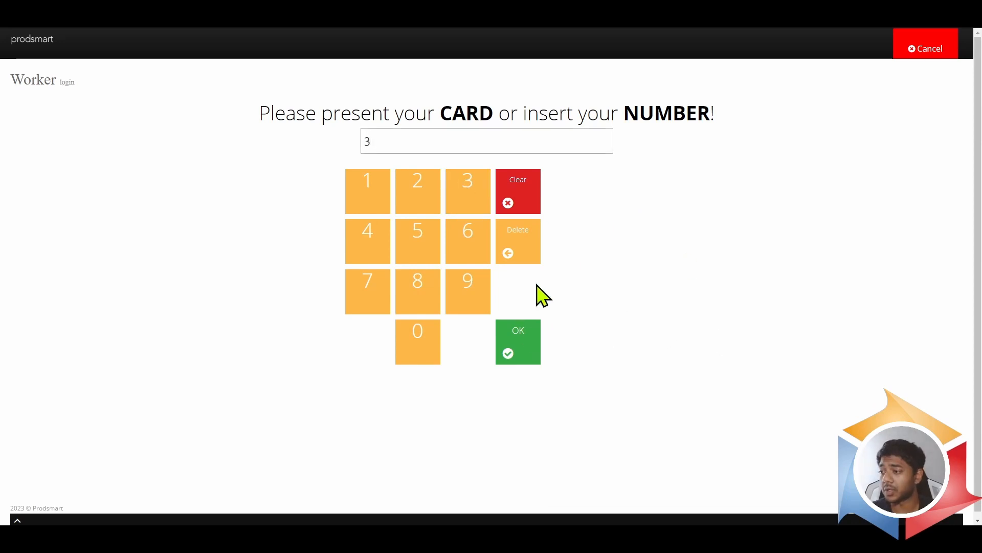
pyautogui.click(526, 345)
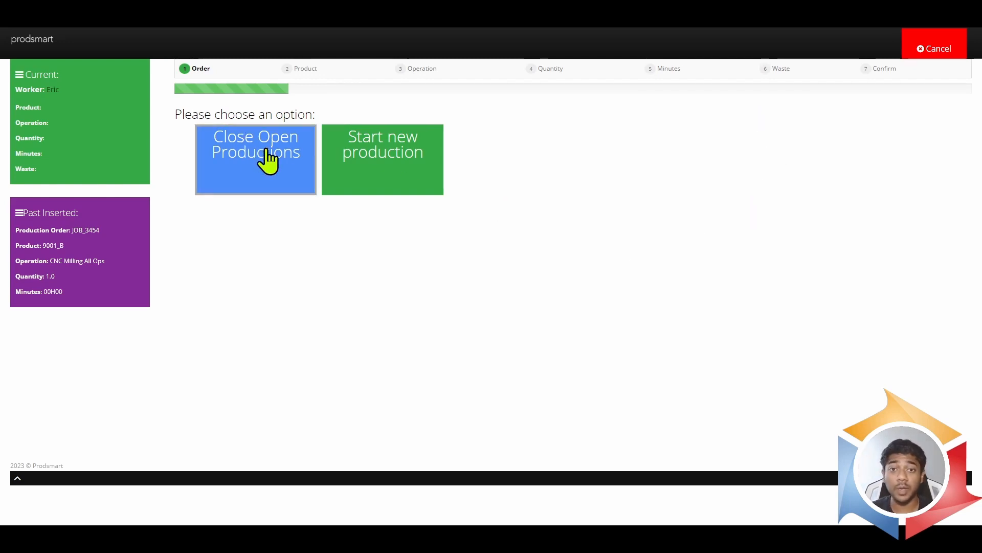
# - Start a new production on the newly created order, choosing product PN: 366275 and the SAW operation
pyautogui.click(392, 165)
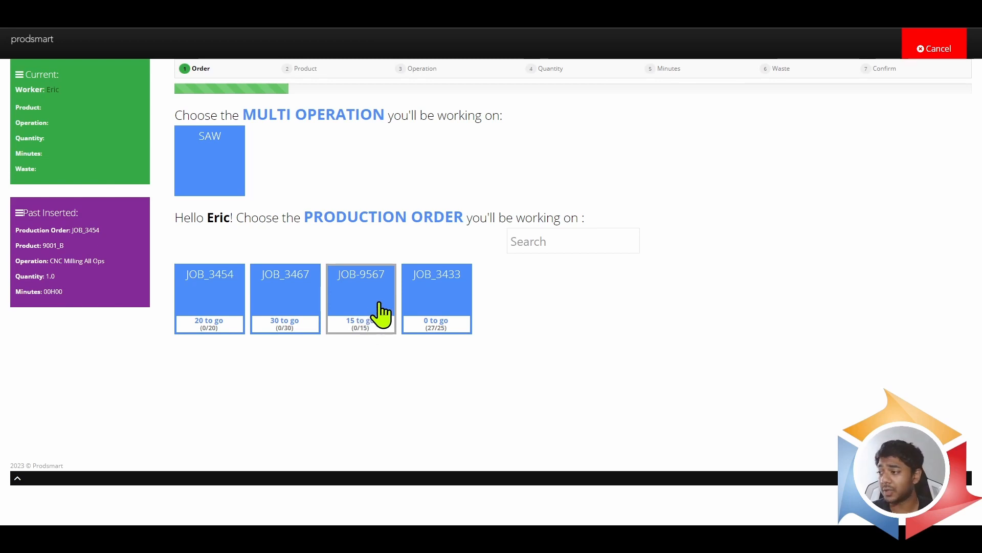
pyautogui.click(381, 312)
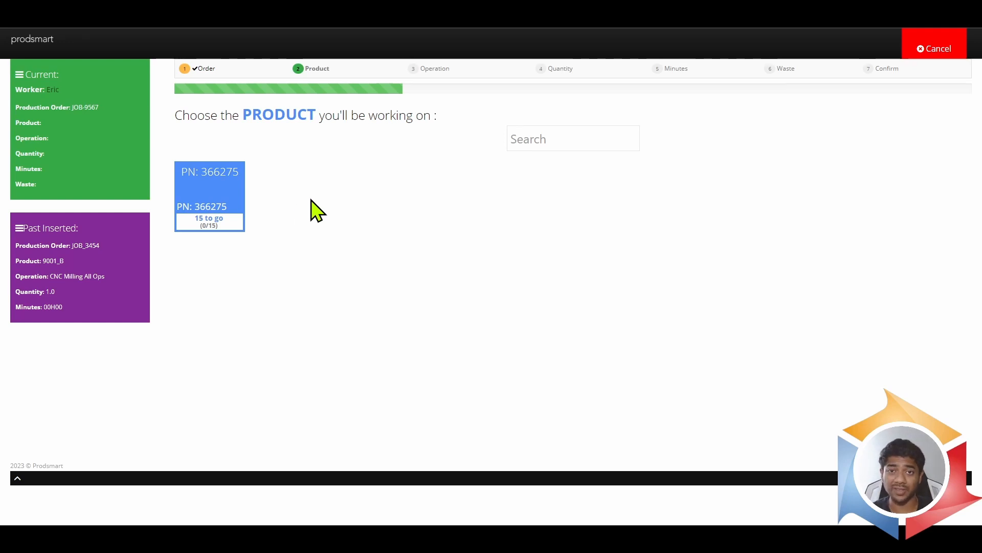
pyautogui.click(226, 199)
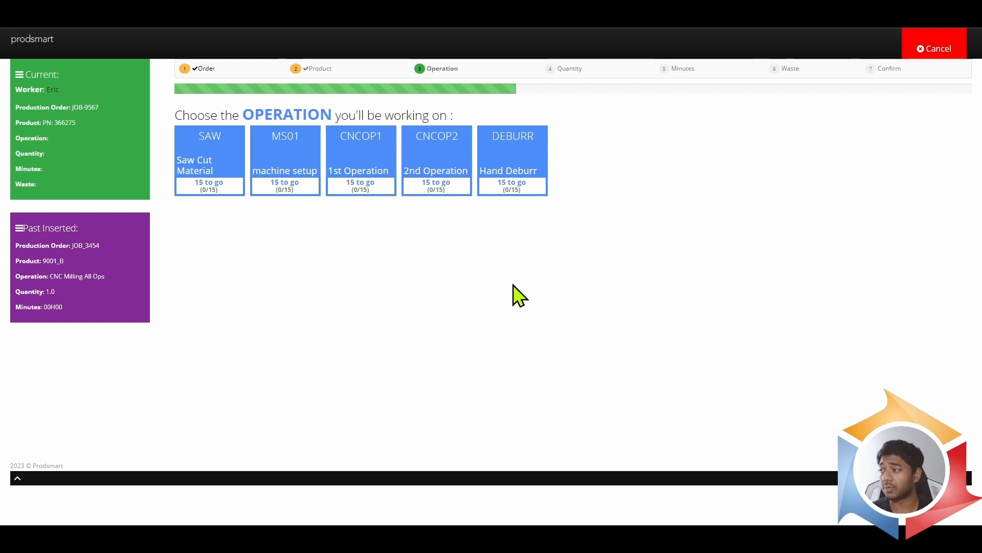
pyautogui.click(225, 160)
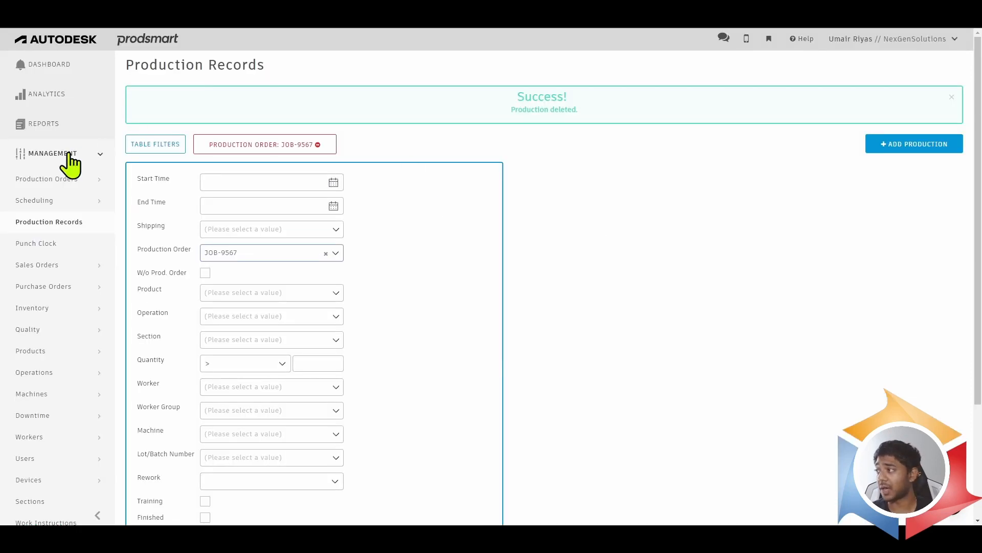
# - Review the dashboard's feed and order progress, check the worker status overview and return to the dashboard
pyautogui.click(64, 66)
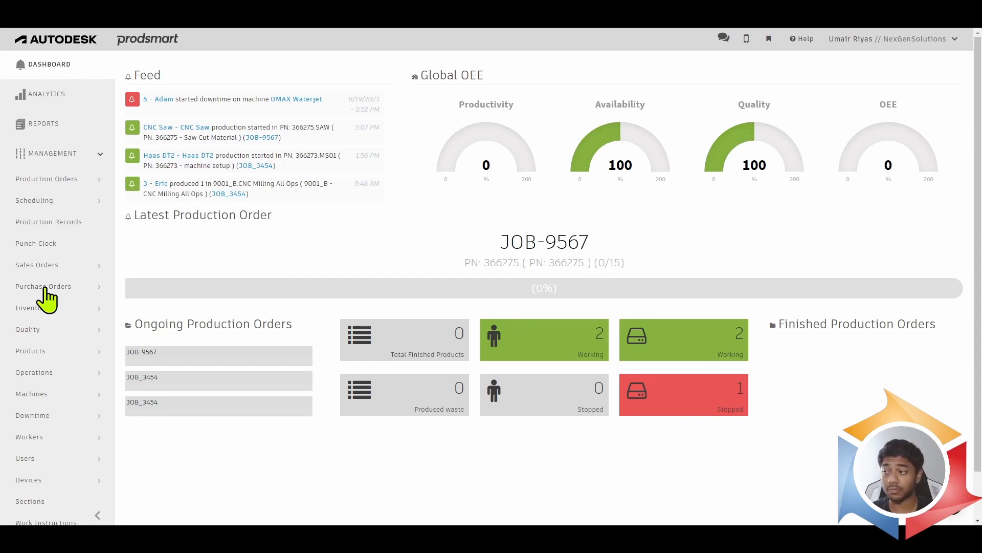
pyautogui.scroll(-1, 56, 310)
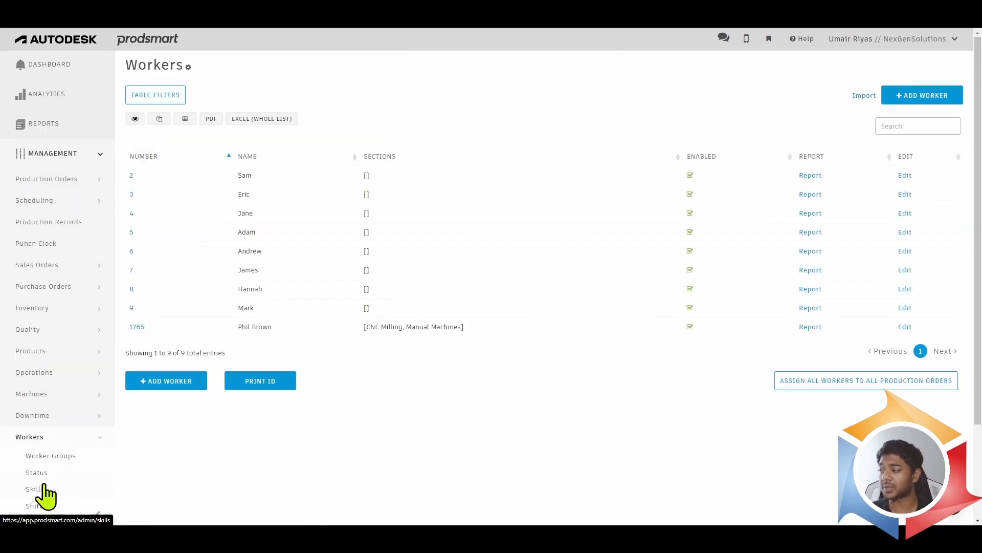
pyautogui.click(37, 472)
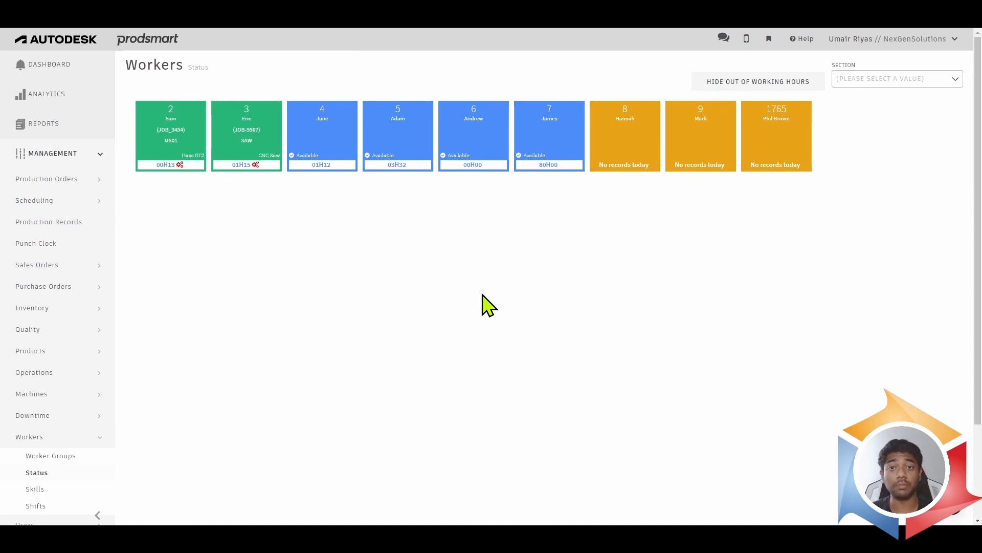
pyautogui.click(61, 66)
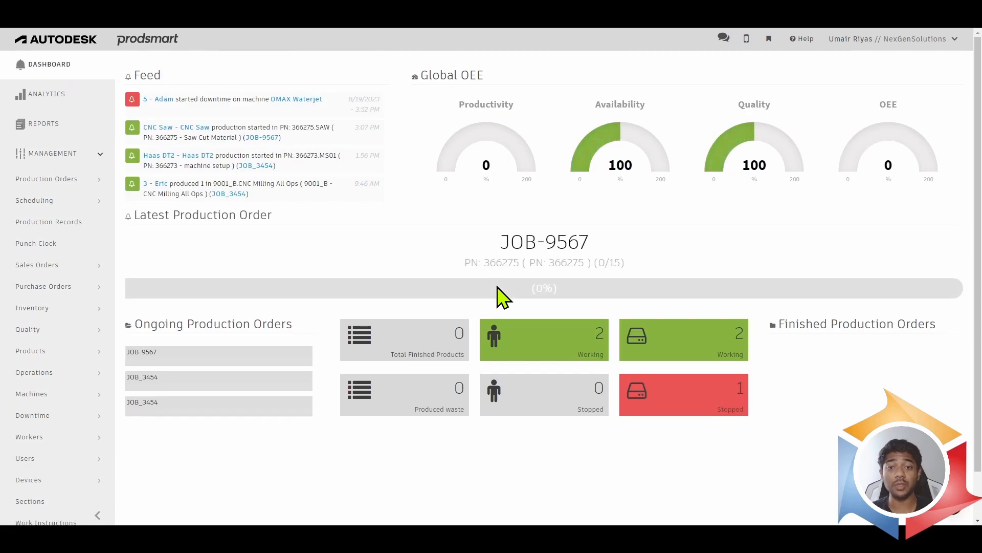